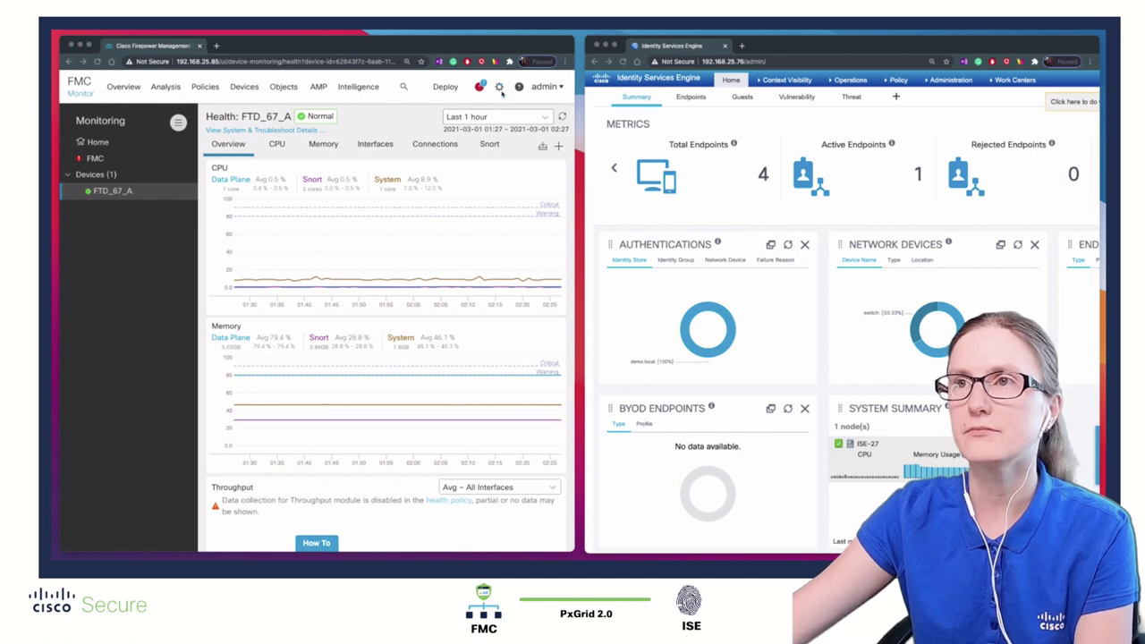
Step: Open the Identity Sources integration settings in FMC and test the Identity Services Engine connection
click(499, 86)
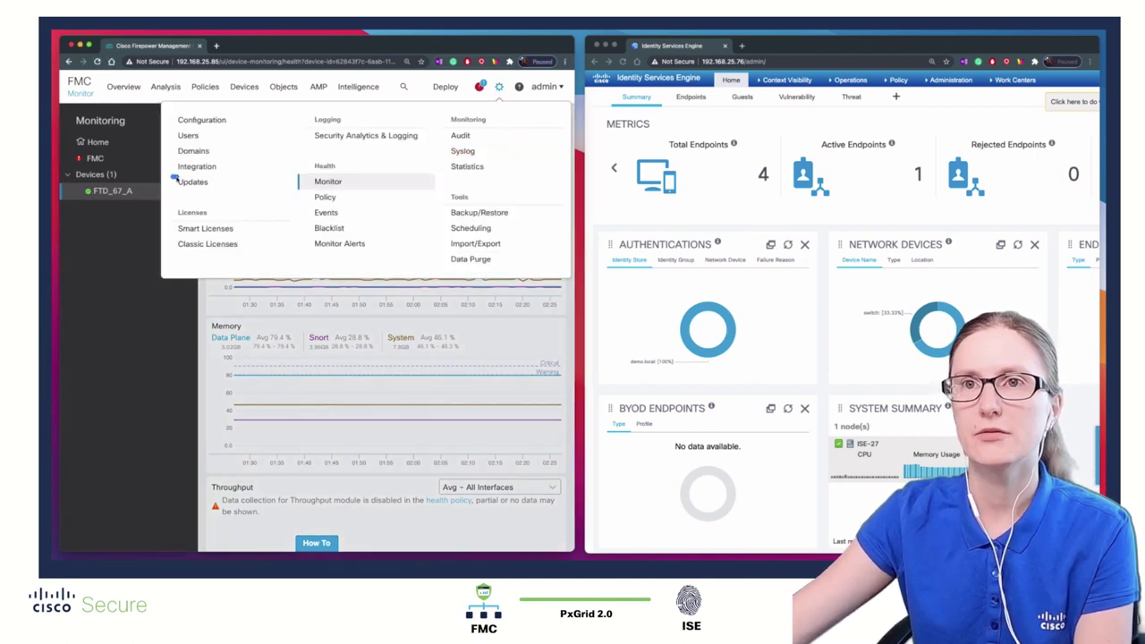
click(197, 167)
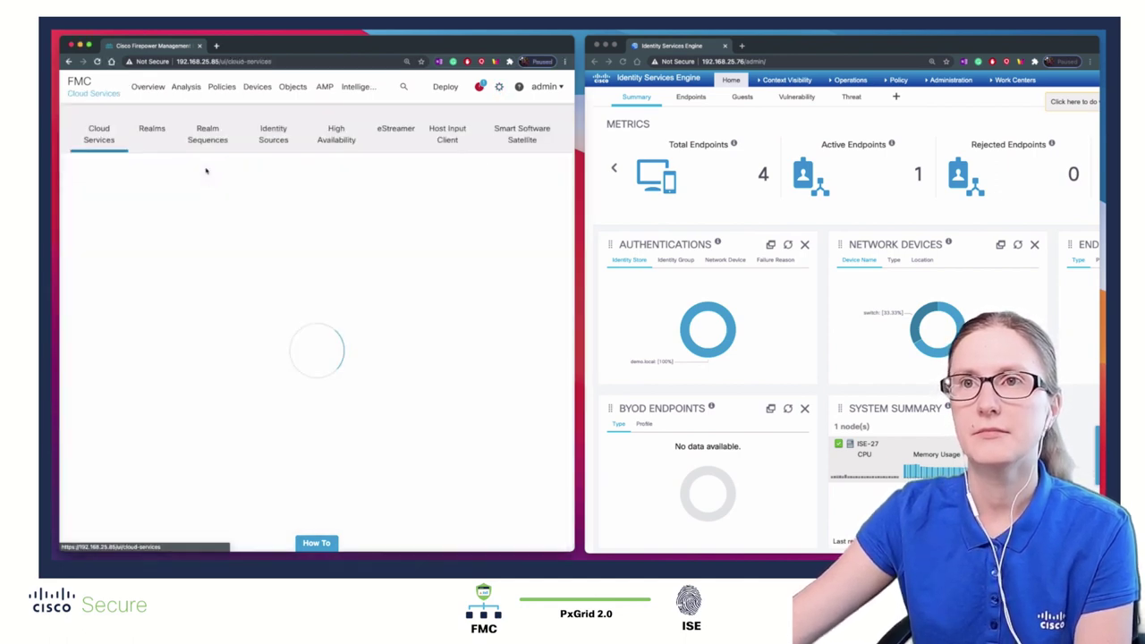
click(275, 140)
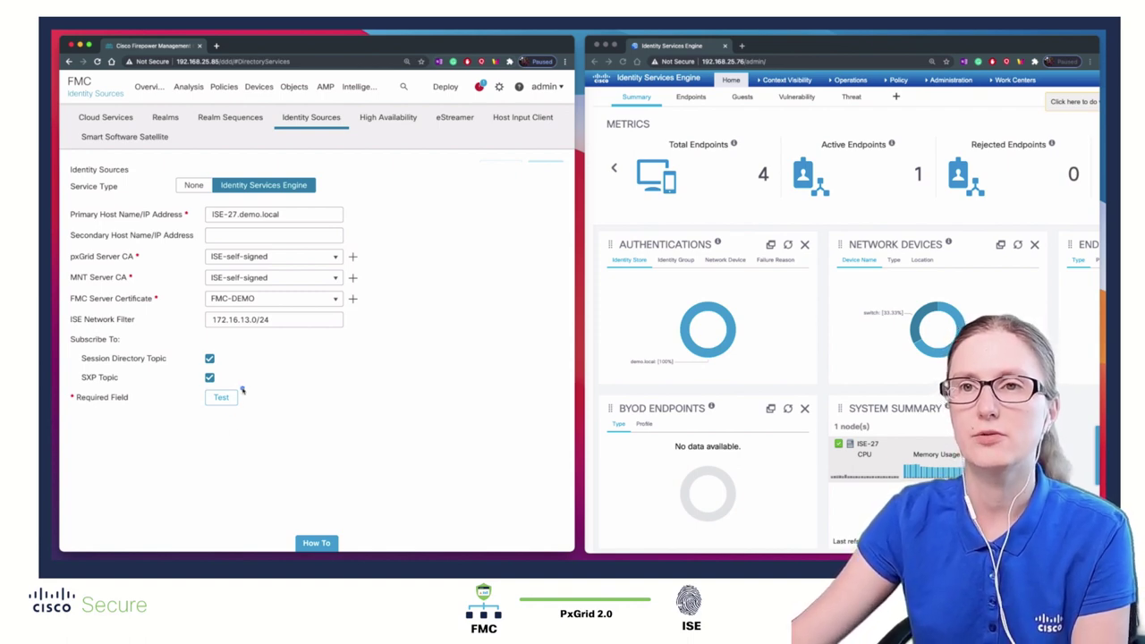
mouse_move(240, 387)
mouse_down()
mouse_move(256, 420)
mouse_move(238, 385)
mouse_up()
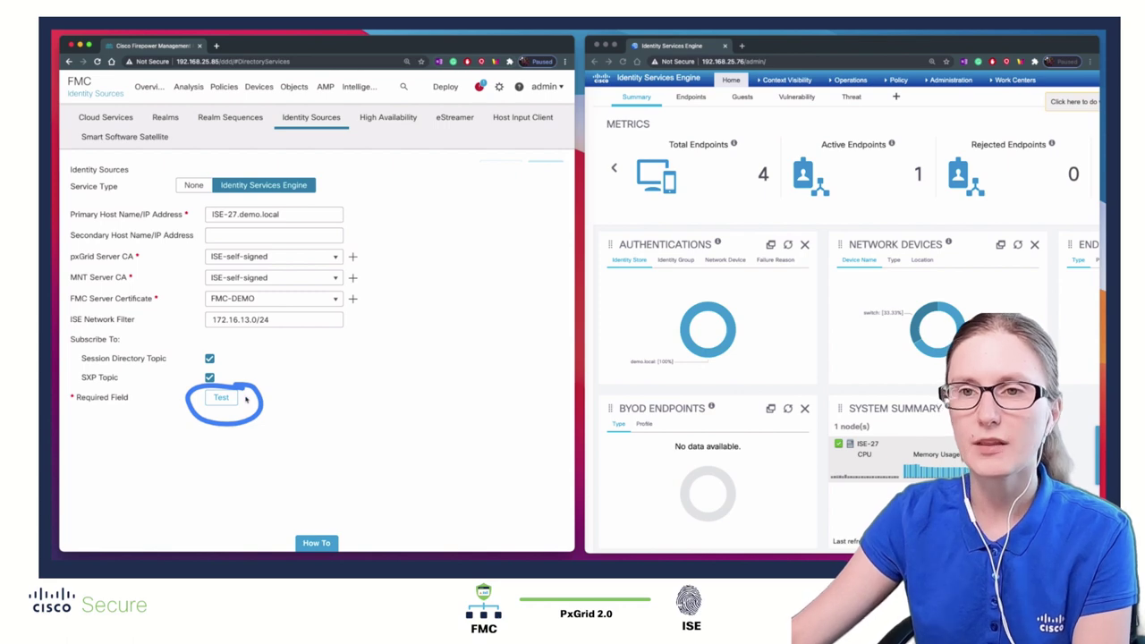
click(221, 400)
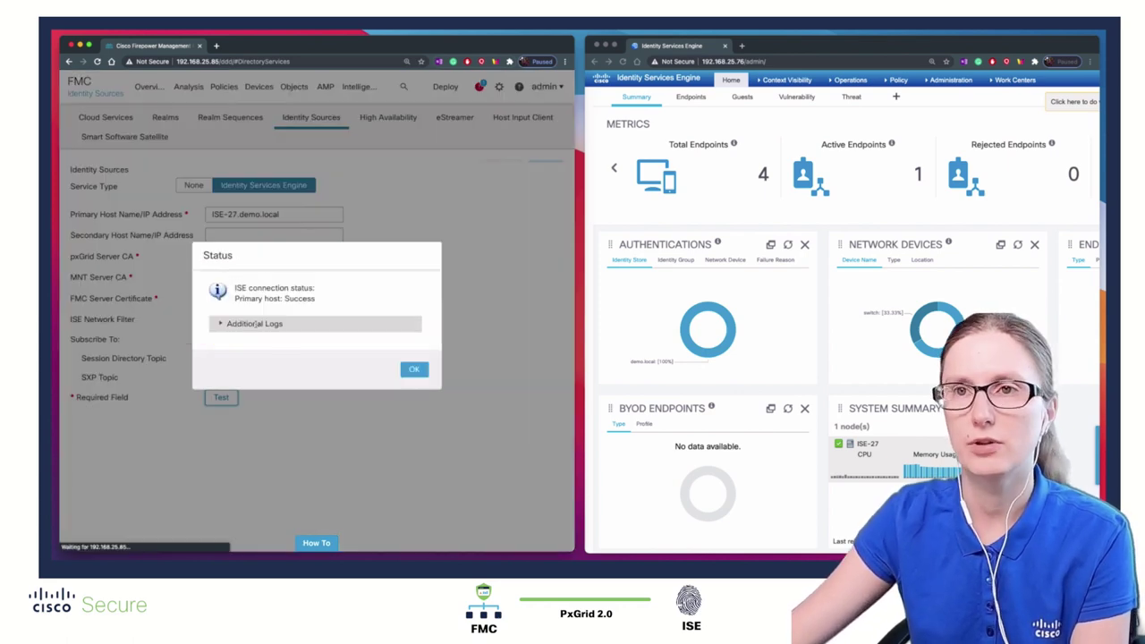
drag(283, 300, 315, 299)
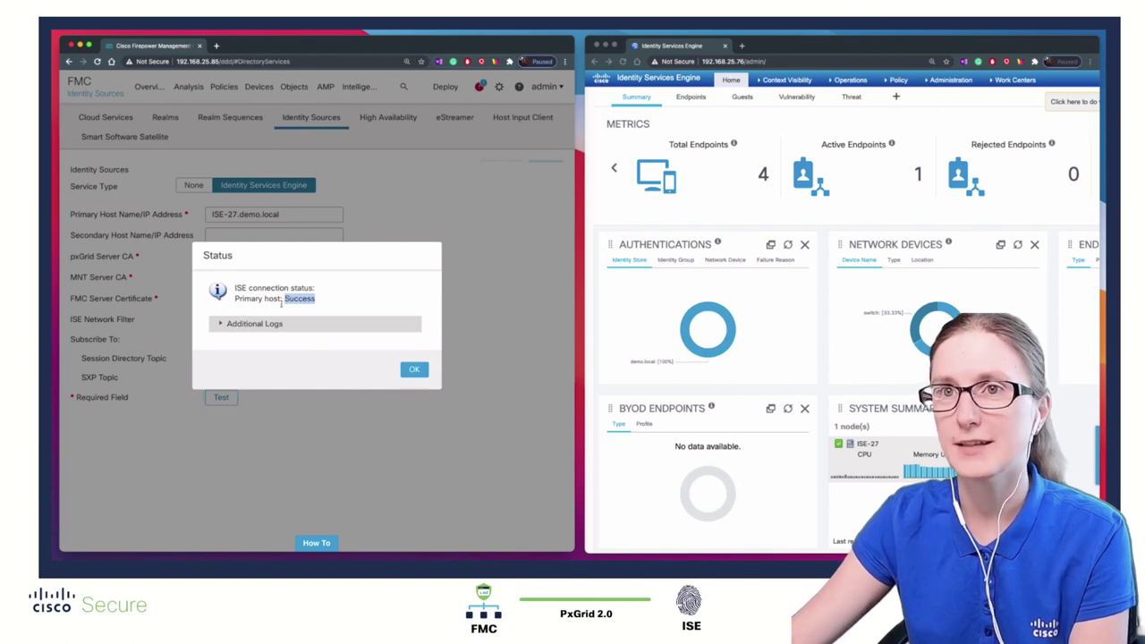
Step: Expand the additional logs of the ISE connection test and review the pxGrid version, connection port and ISE services
click(222, 325)
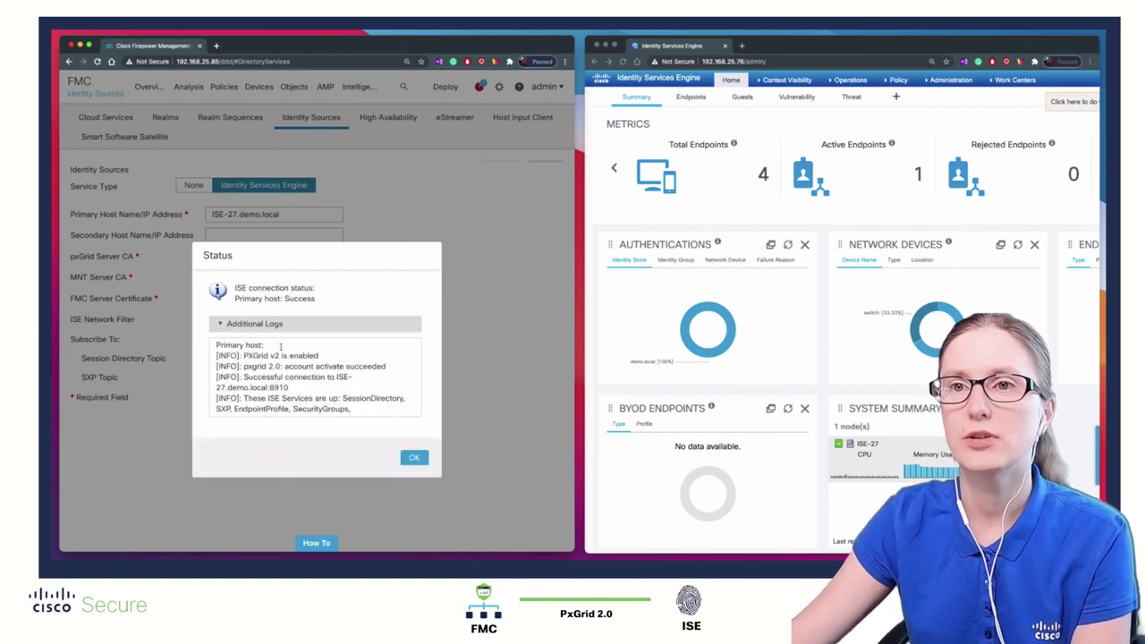
drag(240, 372, 286, 374)
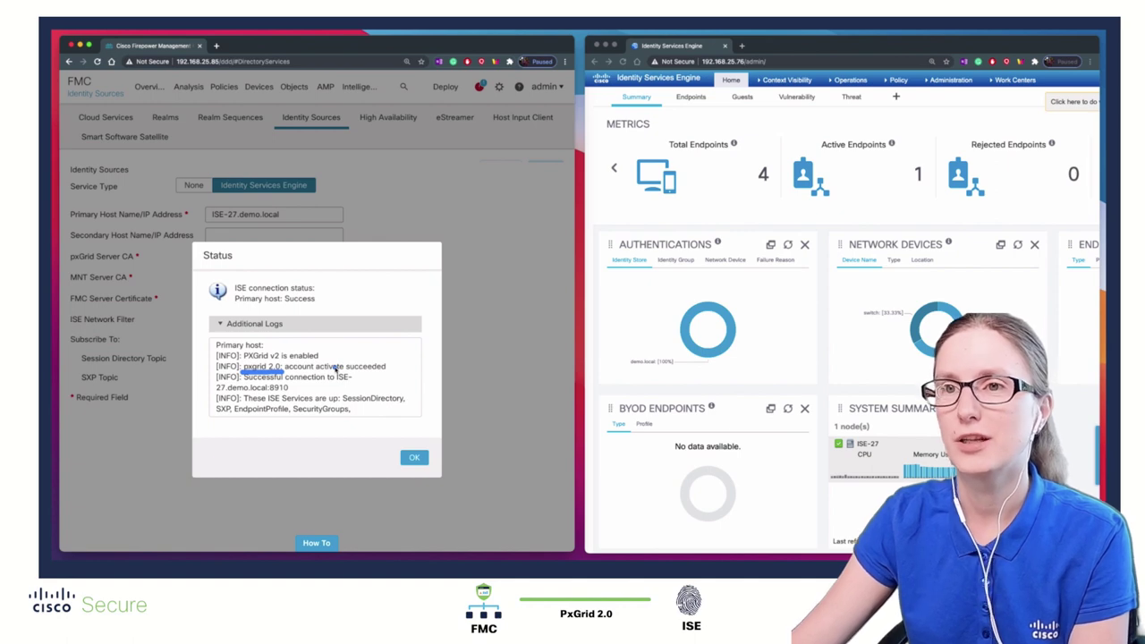
drag(266, 392, 298, 393)
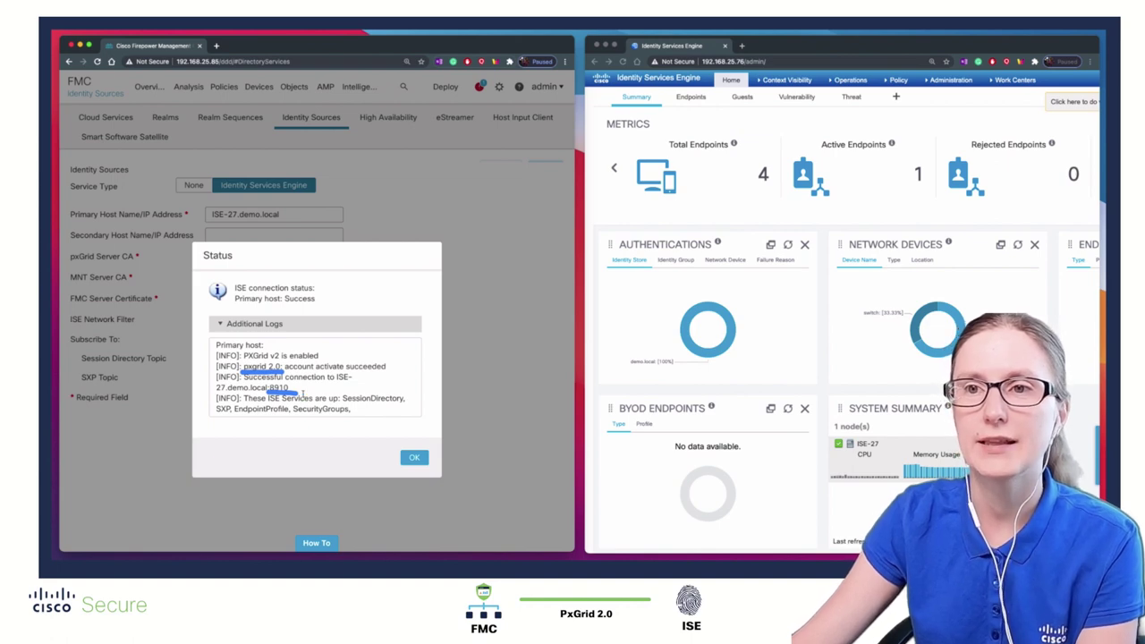
scroll(324, 403, down, 1)
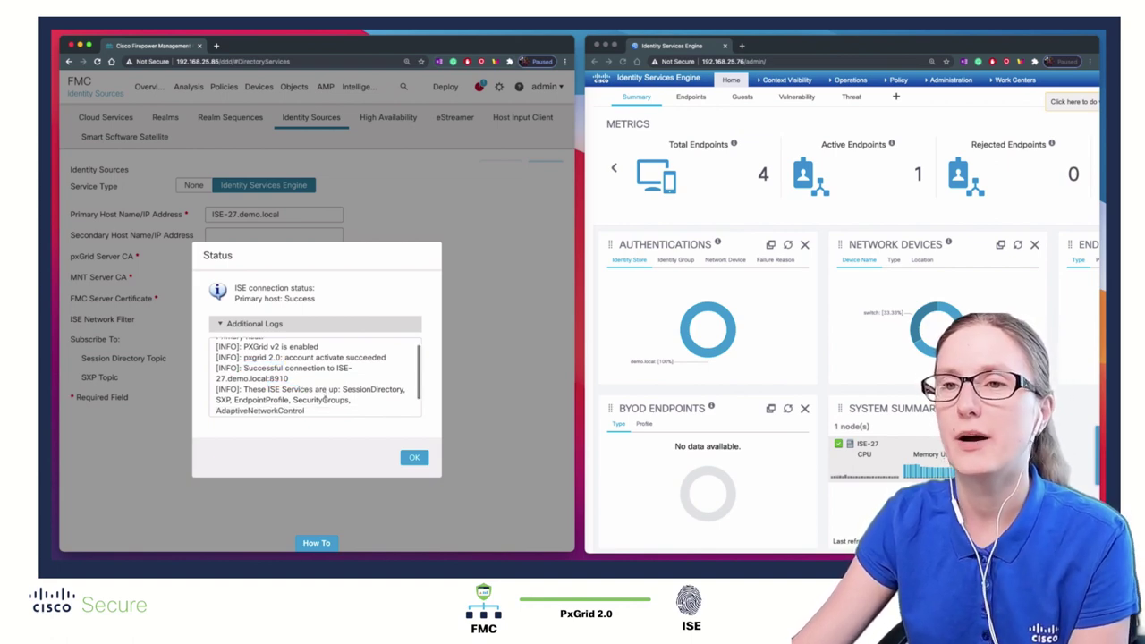
scroll(345, 400, down, 1)
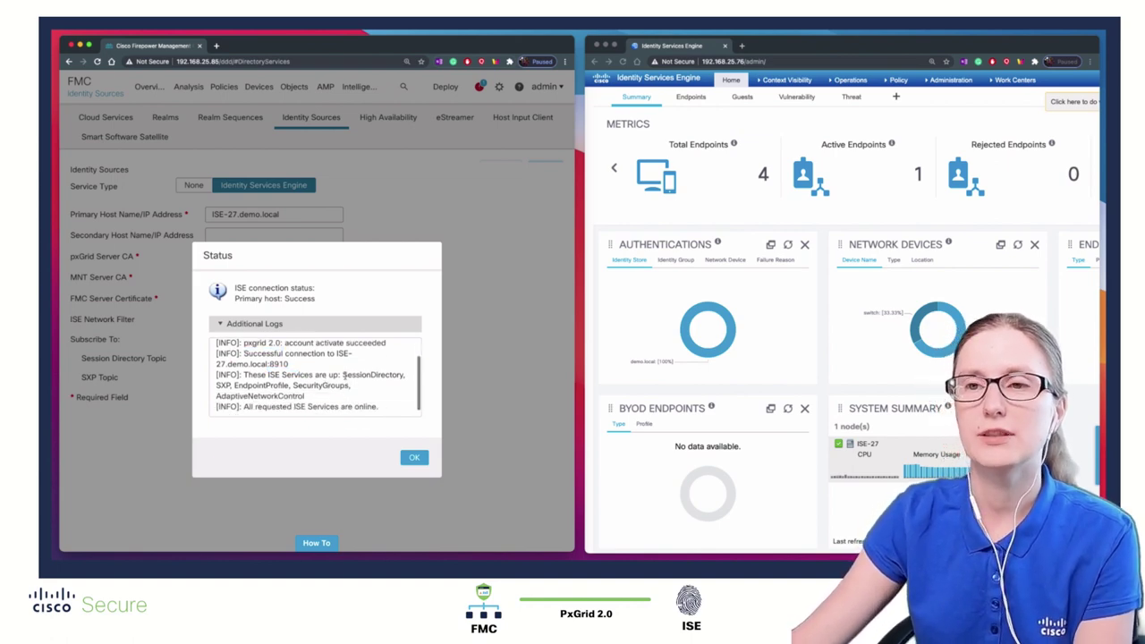
mouse_move(343, 375)
mouse_down()
mouse_move(366, 389)
mouse_move(352, 395)
mouse_up()
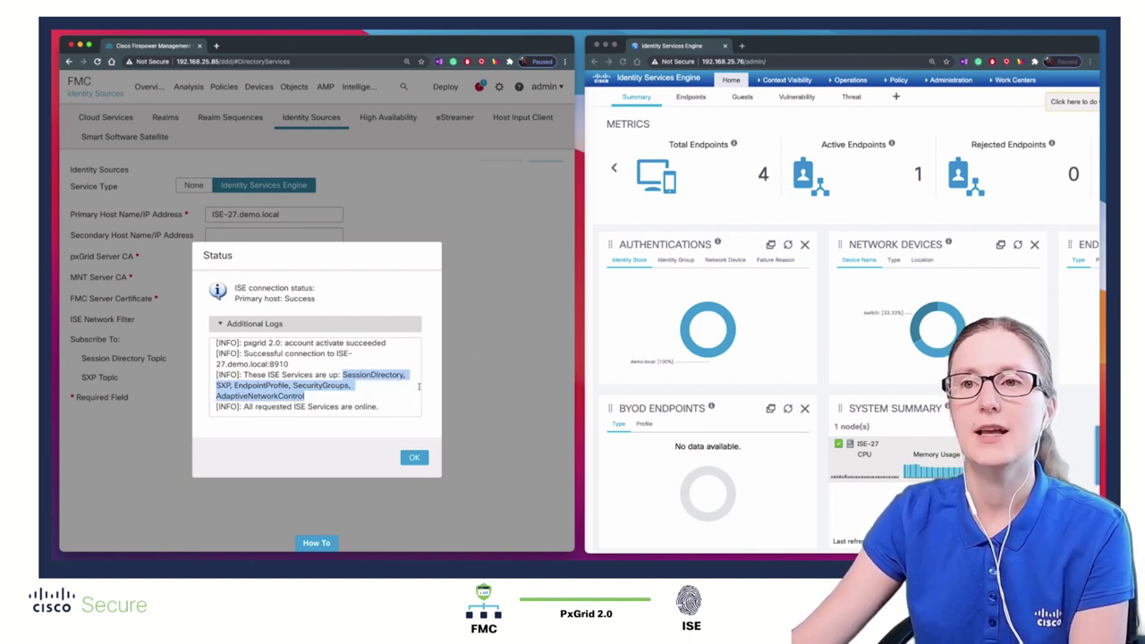
Step: Switch to Identity Services Engine, open the pxGrid Services administration page and check the status of the FMC entries among all clients
click(950, 81)
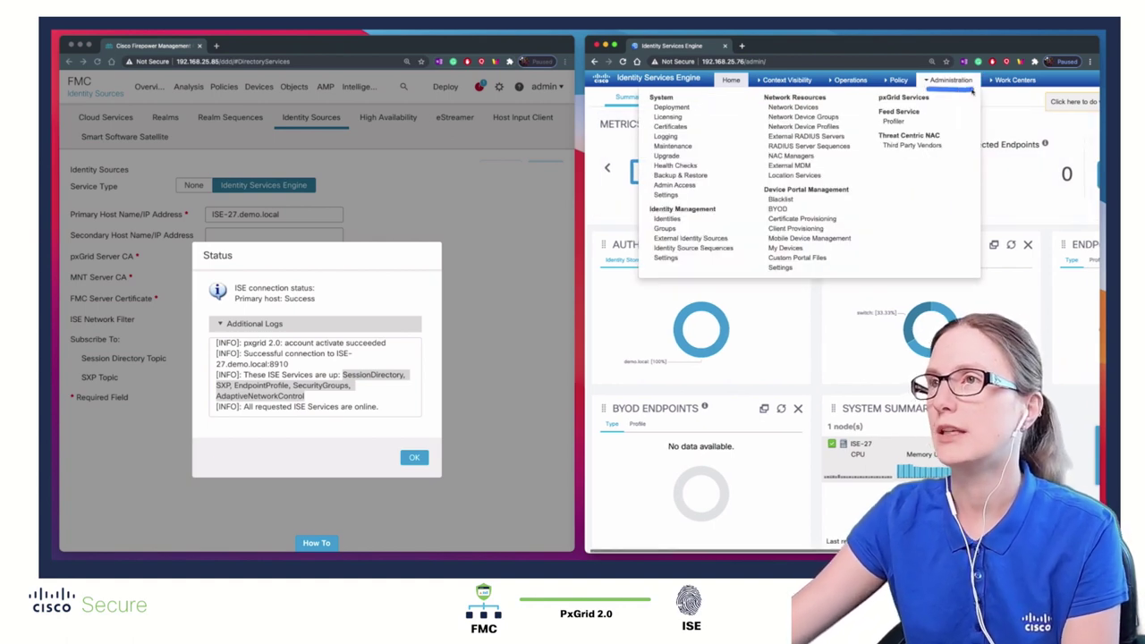
click(933, 86)
click(954, 82)
click(947, 80)
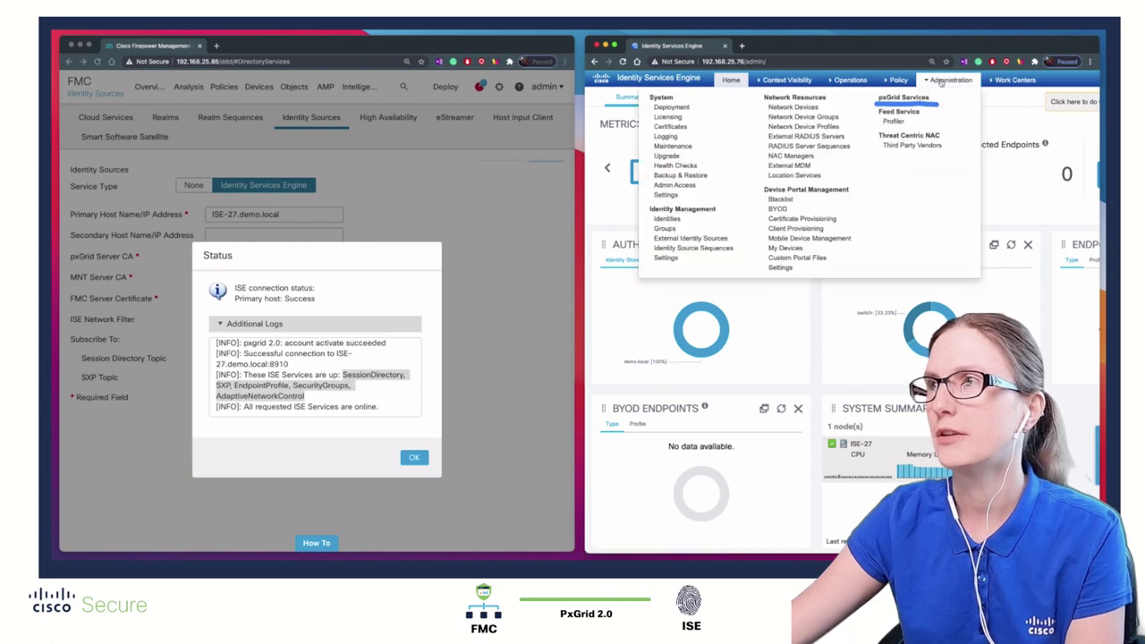
click(907, 102)
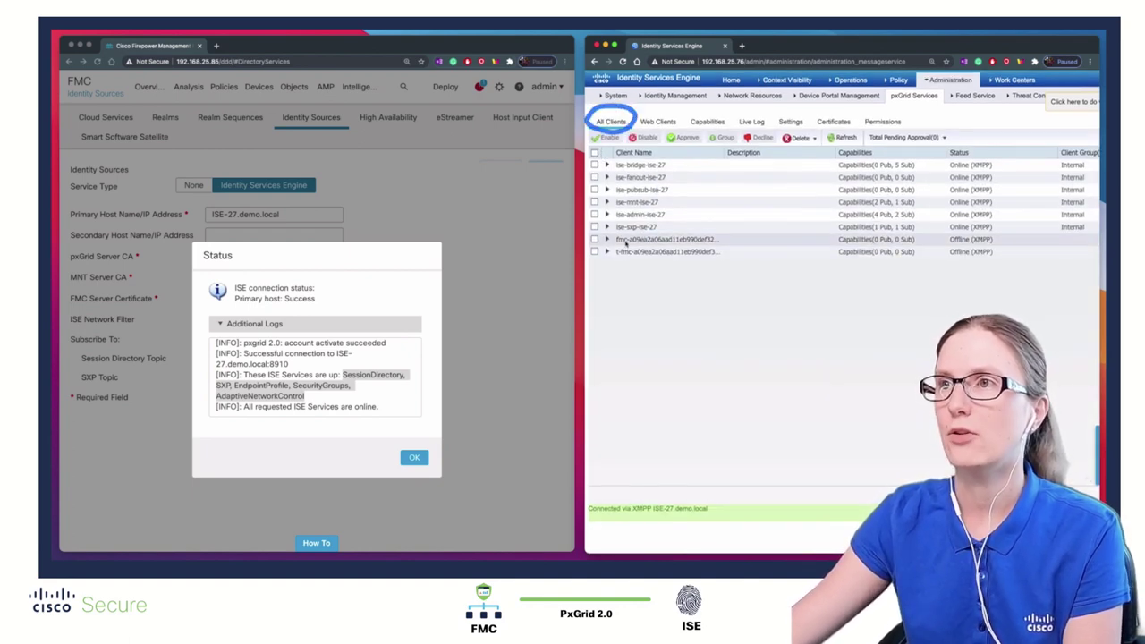
mouse_move(669, 231)
mouse_down()
mouse_move(756, 260)
mouse_move(683, 215)
mouse_up()
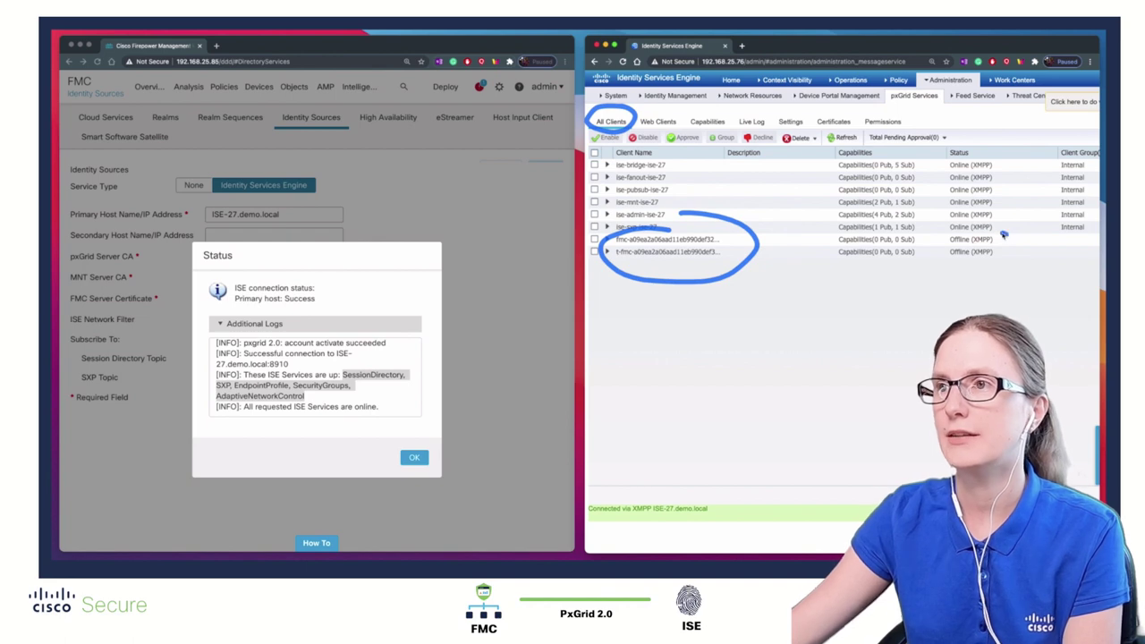
mouse_move(1006, 236)
mouse_down()
mouse_move(961, 278)
mouse_move(1002, 235)
mouse_up()
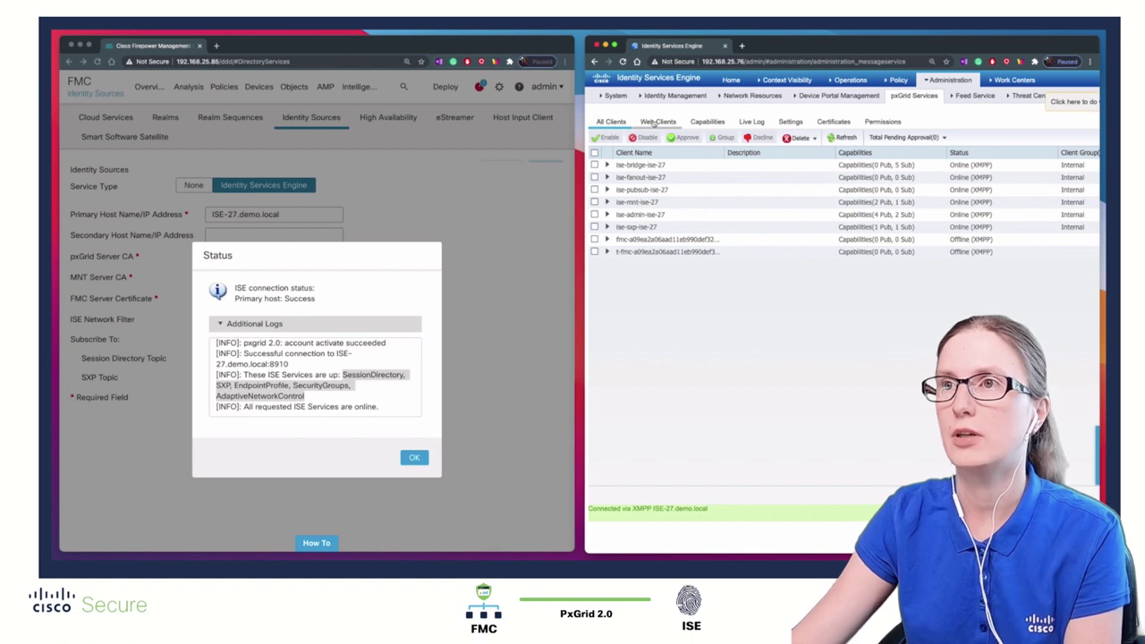
Step: Show the pxGrid web clients and examine the FMC client's certificate, subscriptions, IP address and status
click(656, 123)
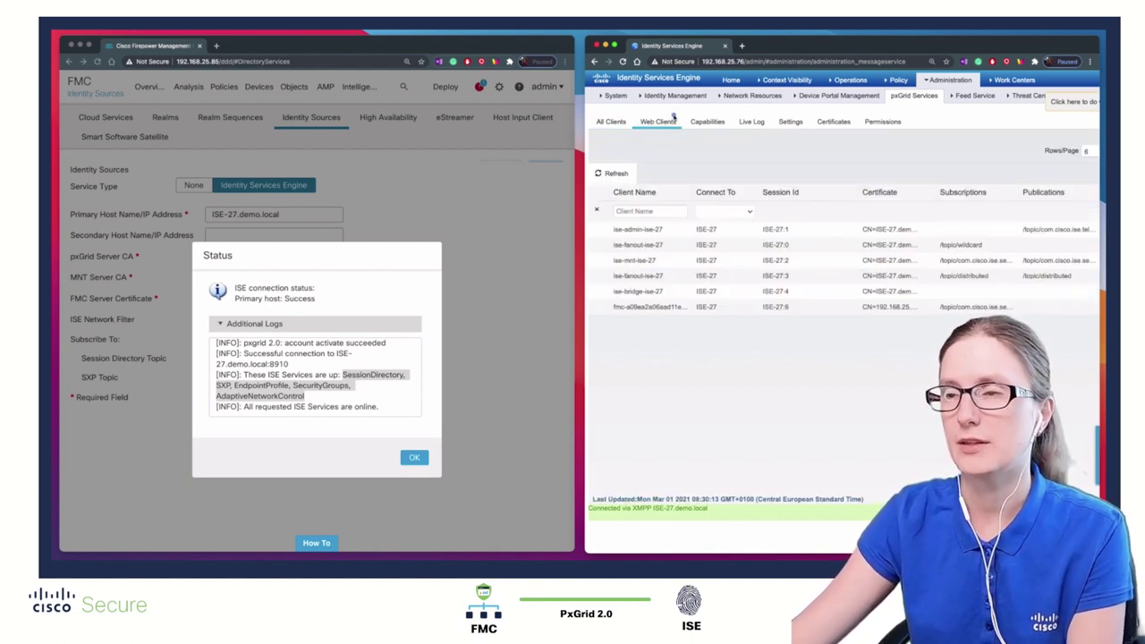
mouse_move(674, 117)
mouse_down()
mouse_move(652, 111)
mouse_move(634, 128)
mouse_move(667, 138)
mouse_move(682, 126)
mouse_move(676, 116)
mouse_up()
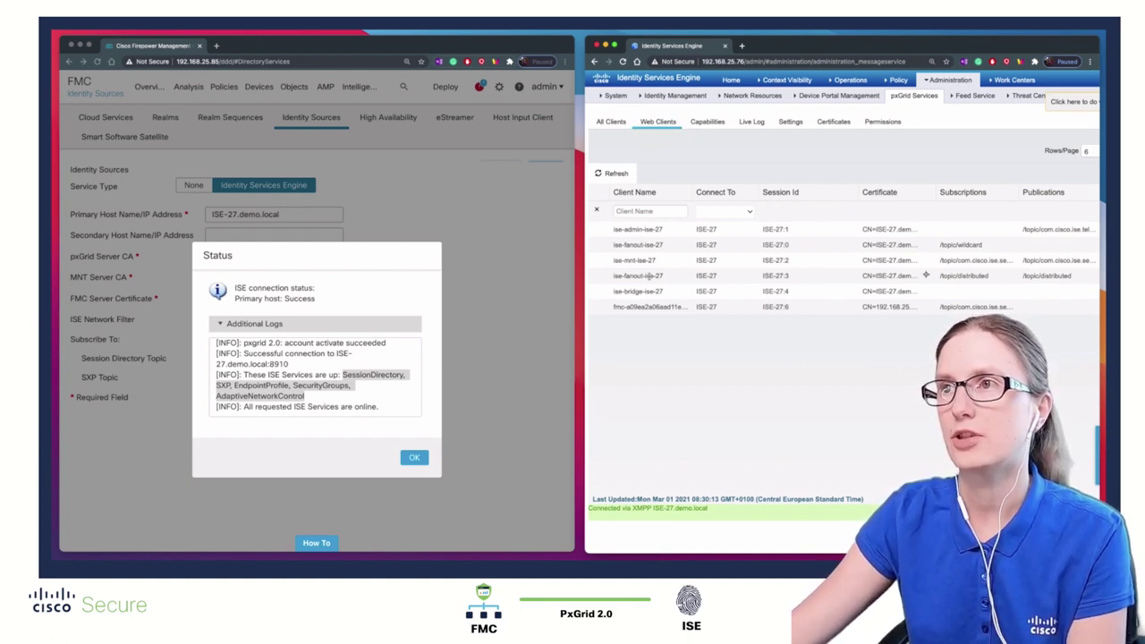
mouse_move(665, 299)
mouse_down()
mouse_move(591, 310)
mouse_move(685, 314)
mouse_move(651, 297)
mouse_up()
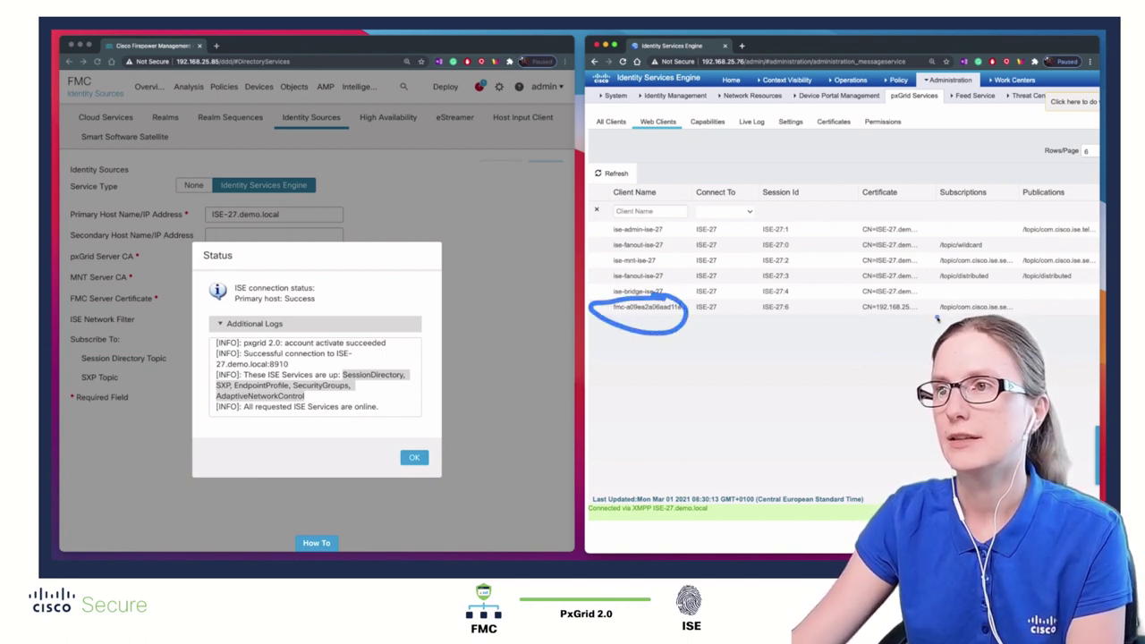
drag(864, 316, 927, 315)
scroll(927, 315, right, 3)
key(Escape)
scroll(1034, 313, right, 5)
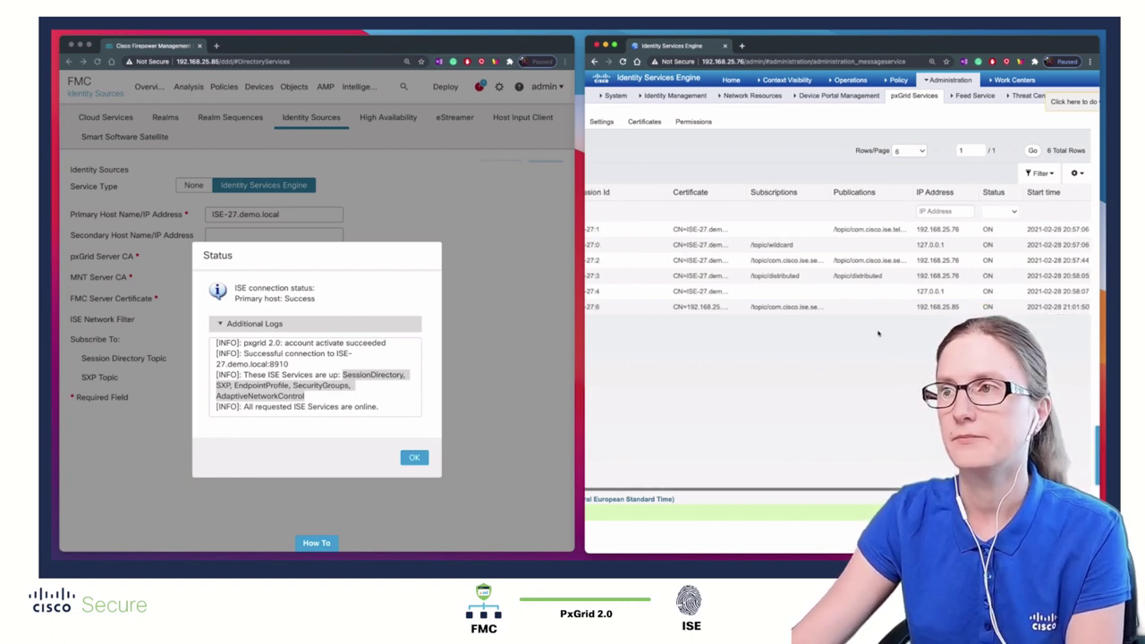
scroll(879, 333, left, 8)
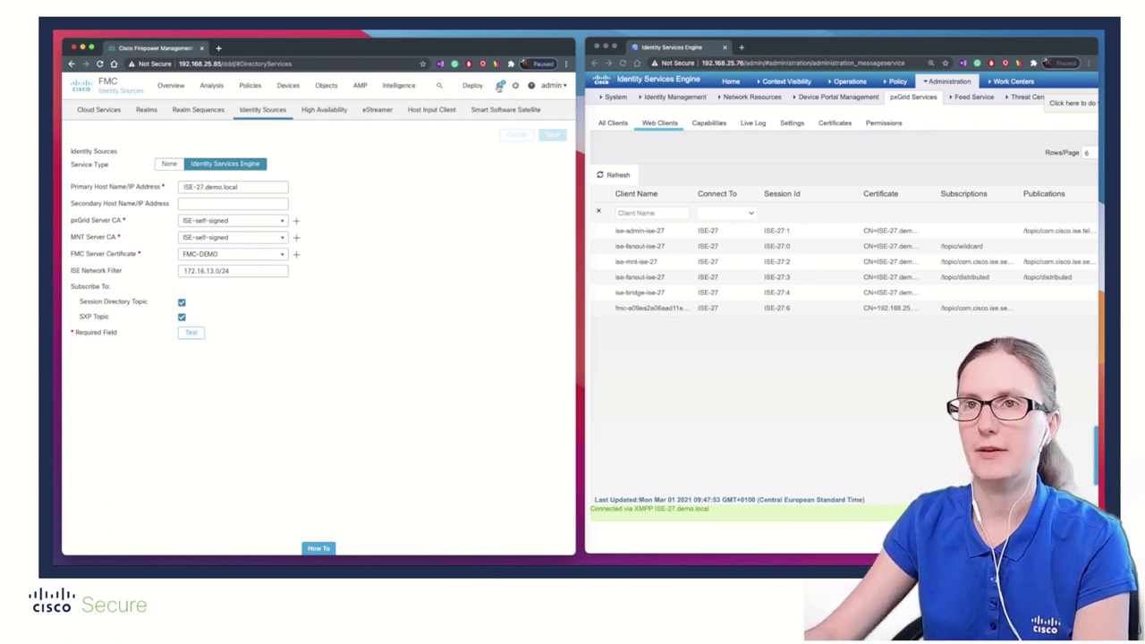
Step: Switch to FMC and display the health notifications, enlarged for reading the ISE connection status alert
click(501, 85)
click(315, 111)
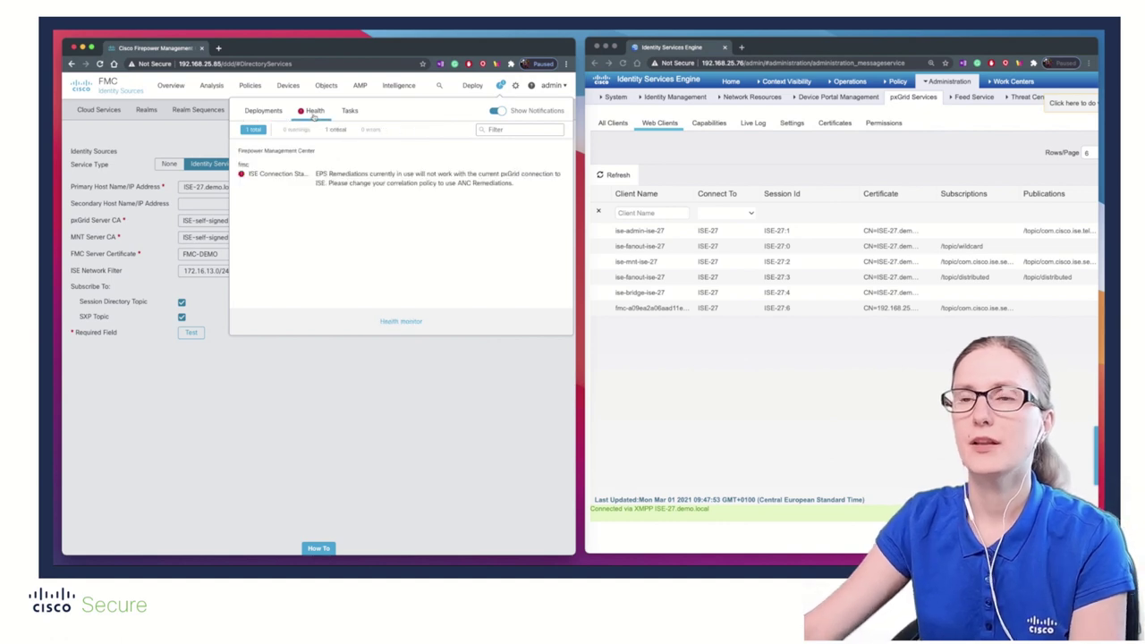
key(super+equal)
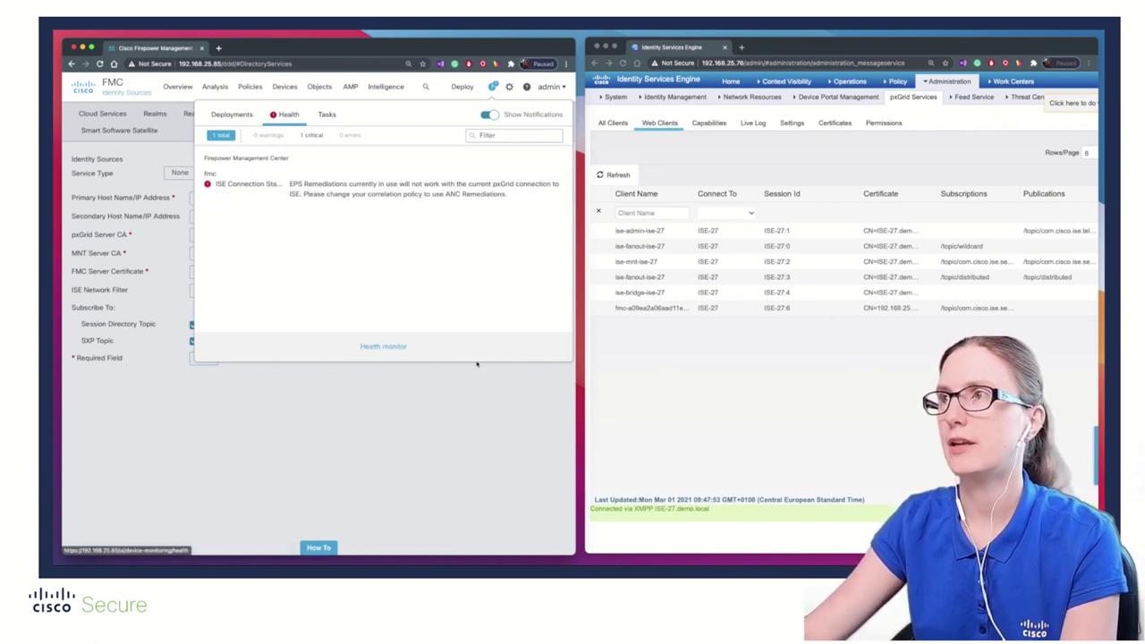
Step: Switch to Identity Services Engine and open the Adaptive Network Control policy list
click(664, 376)
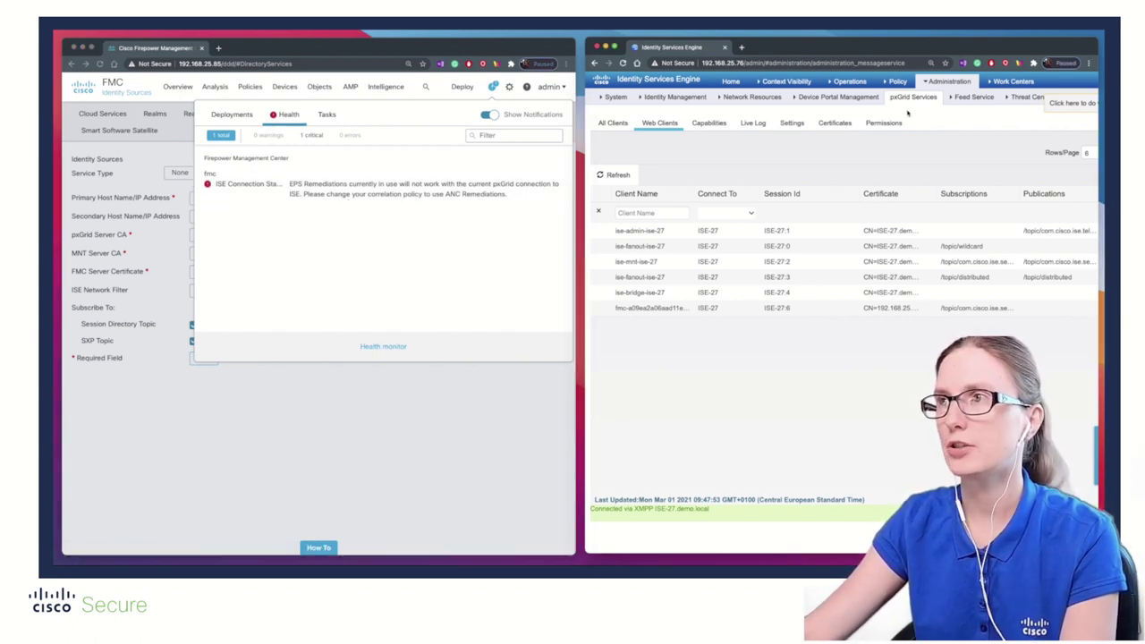
mouse_move(894, 85)
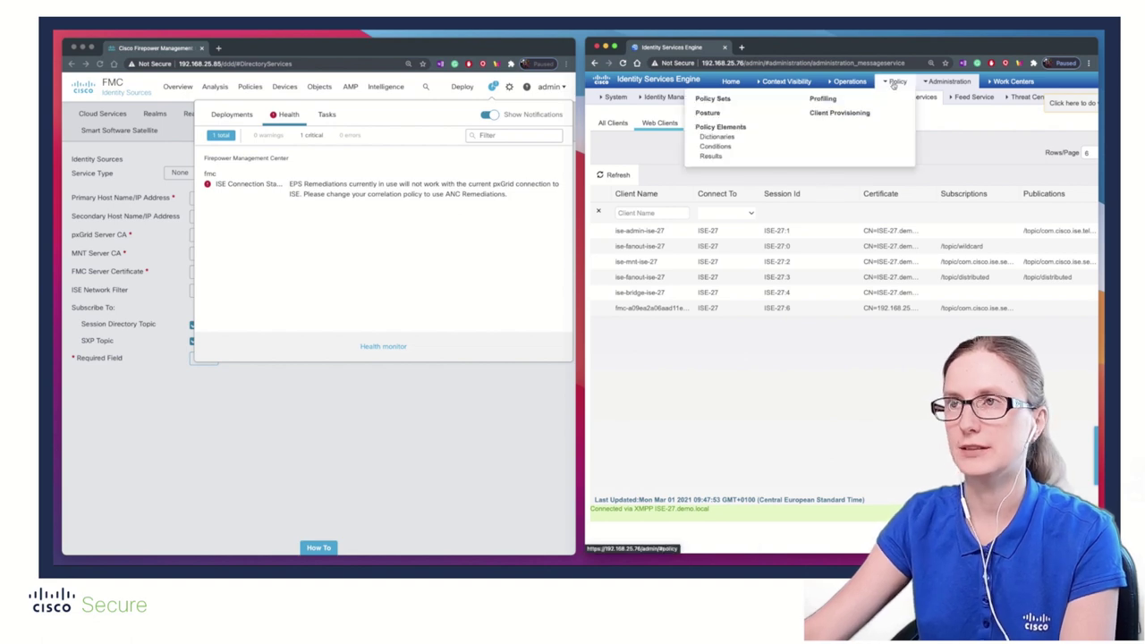
mouse_move(859, 86)
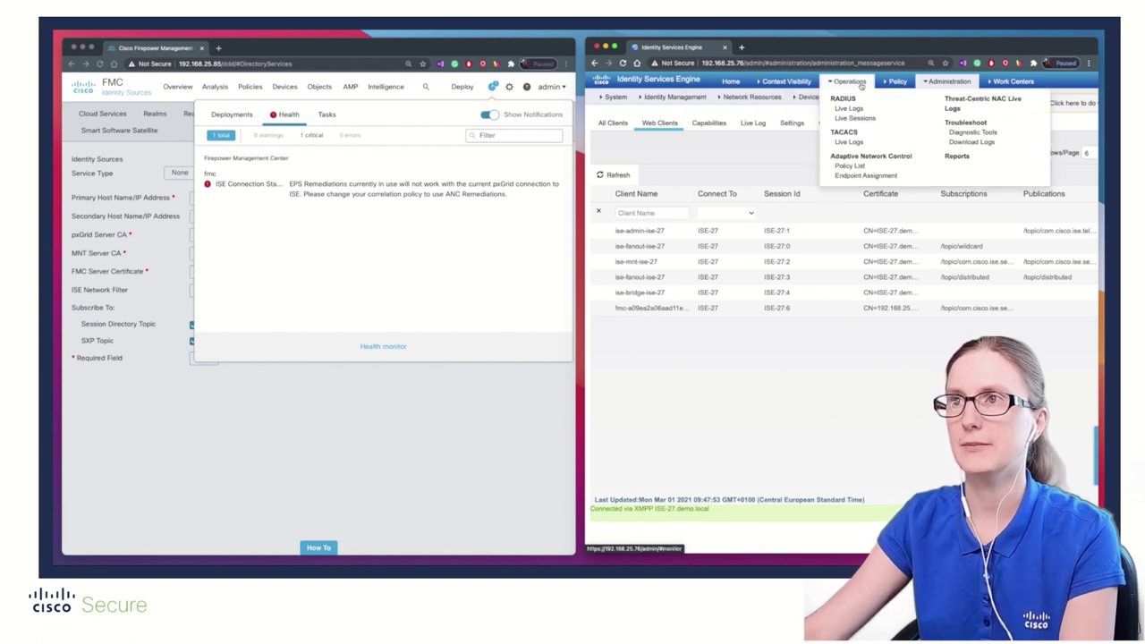
click(870, 168)
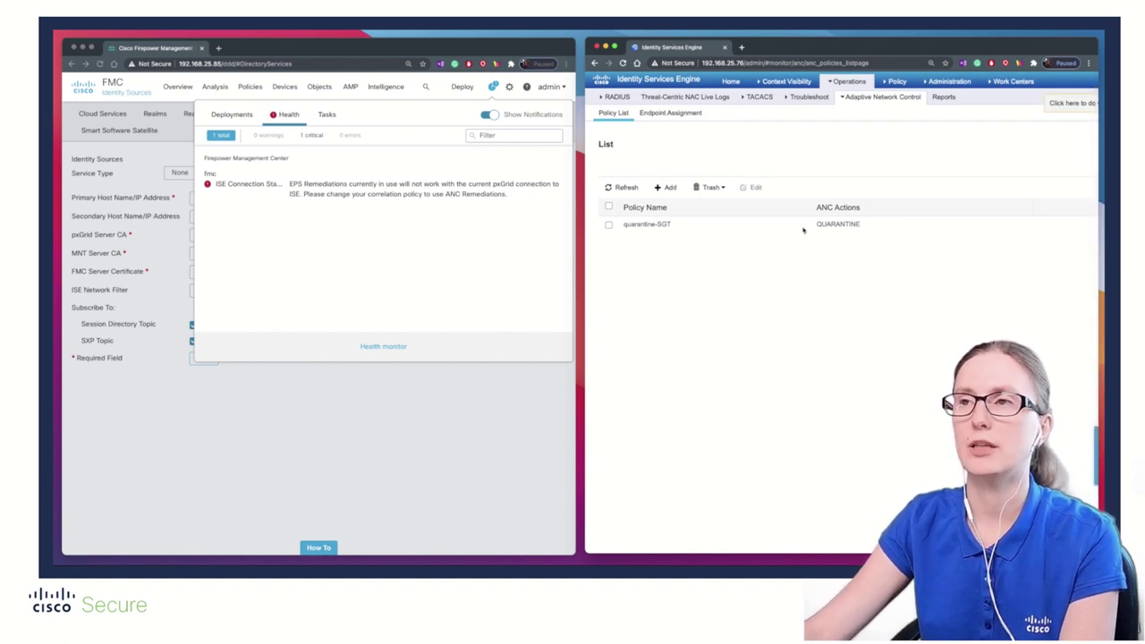
Step: Open a new Adaptive Network Control policy form and review the actions available for it
click(667, 187)
click(699, 166)
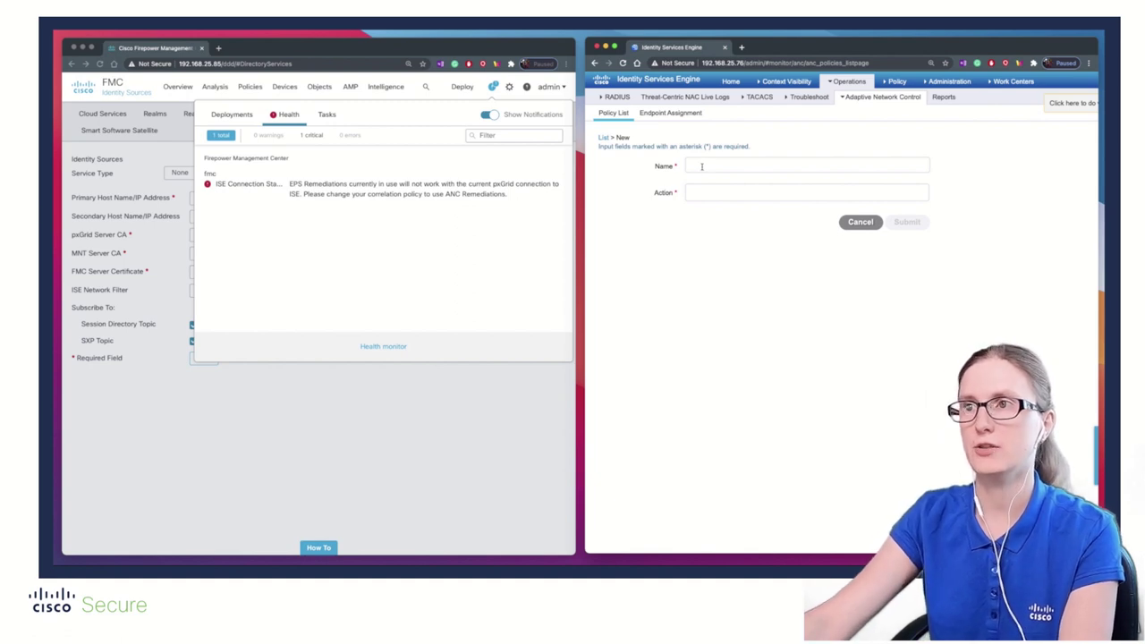
click(715, 194)
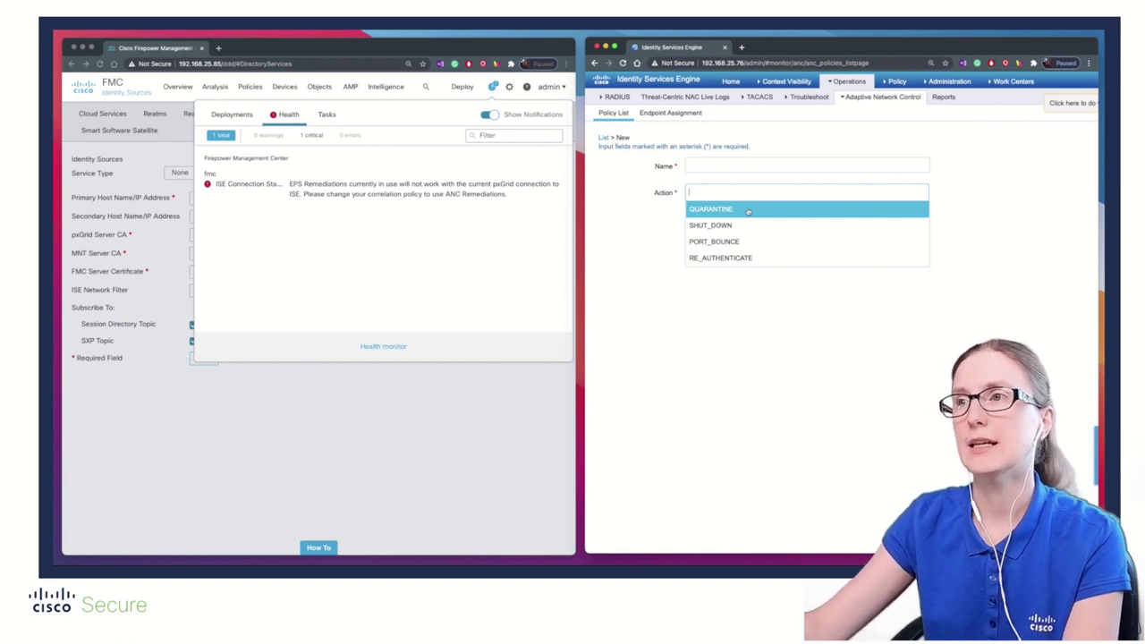
click(660, 223)
click(713, 188)
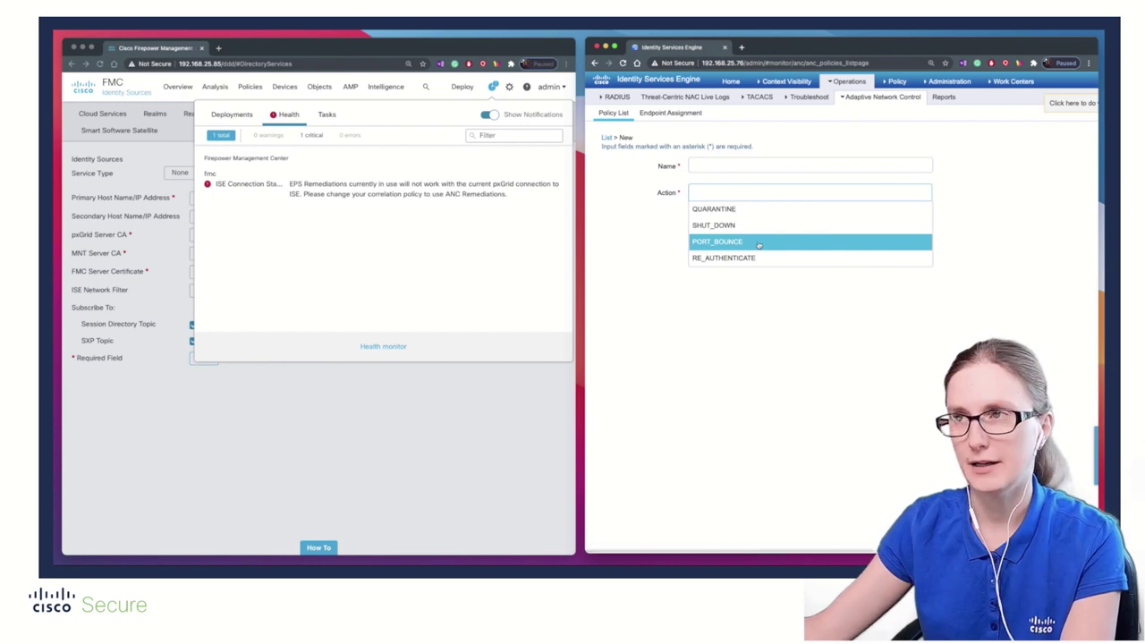
key(Escape)
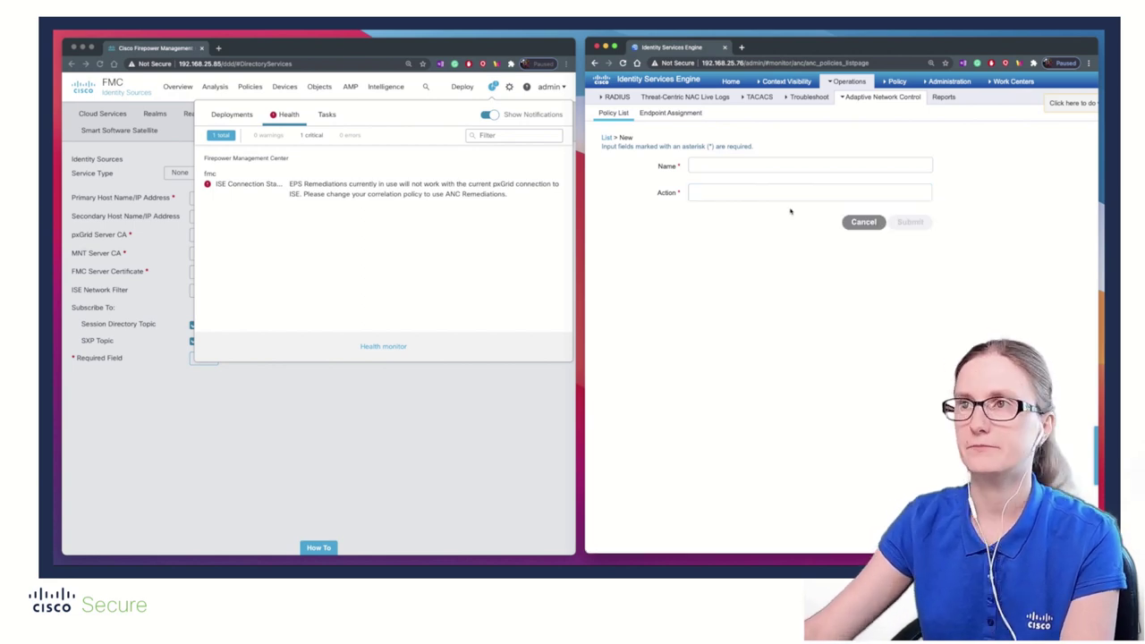
Step: Show the ANC endpoint assignments, open a new assignment form to review its address and policy options, and cancel it
click(650, 114)
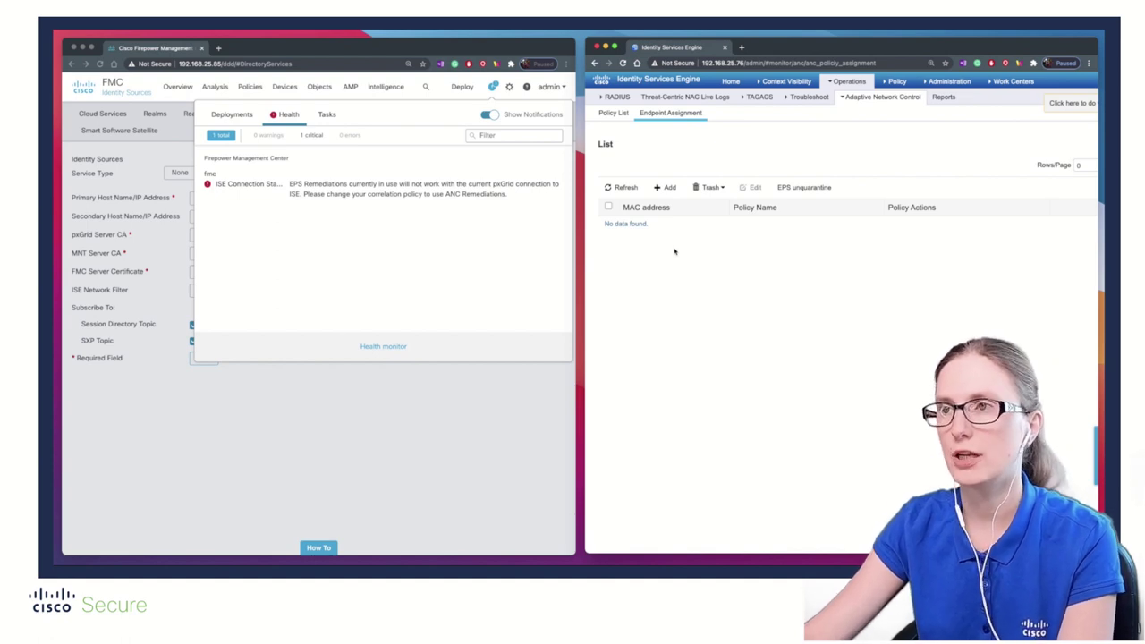
click(666, 114)
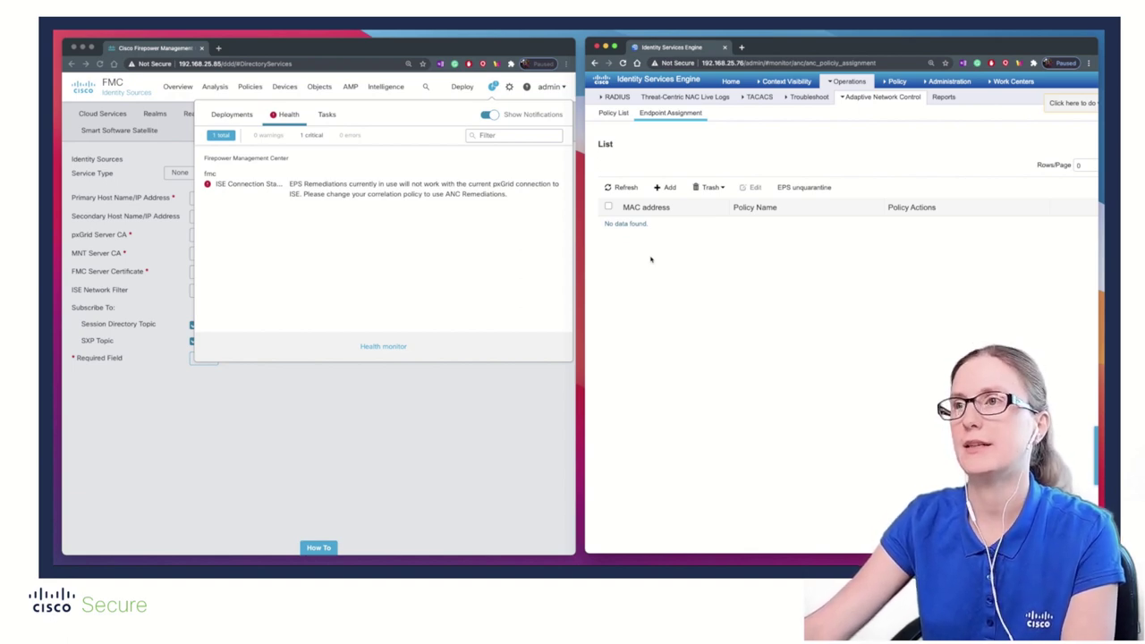
click(665, 187)
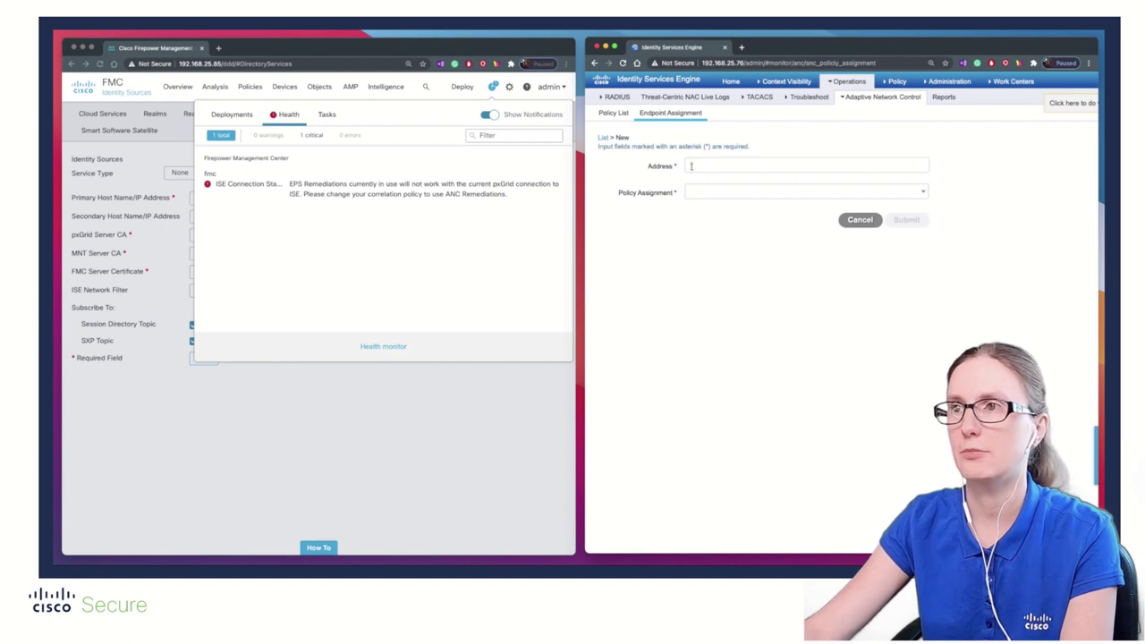
click(707, 166)
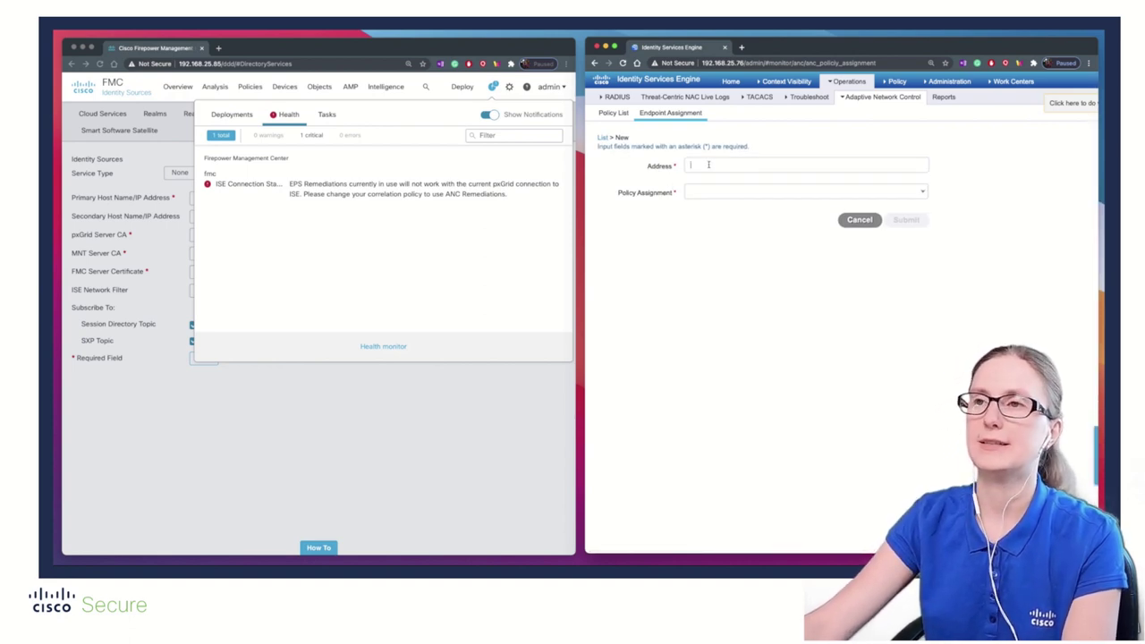
click(707, 191)
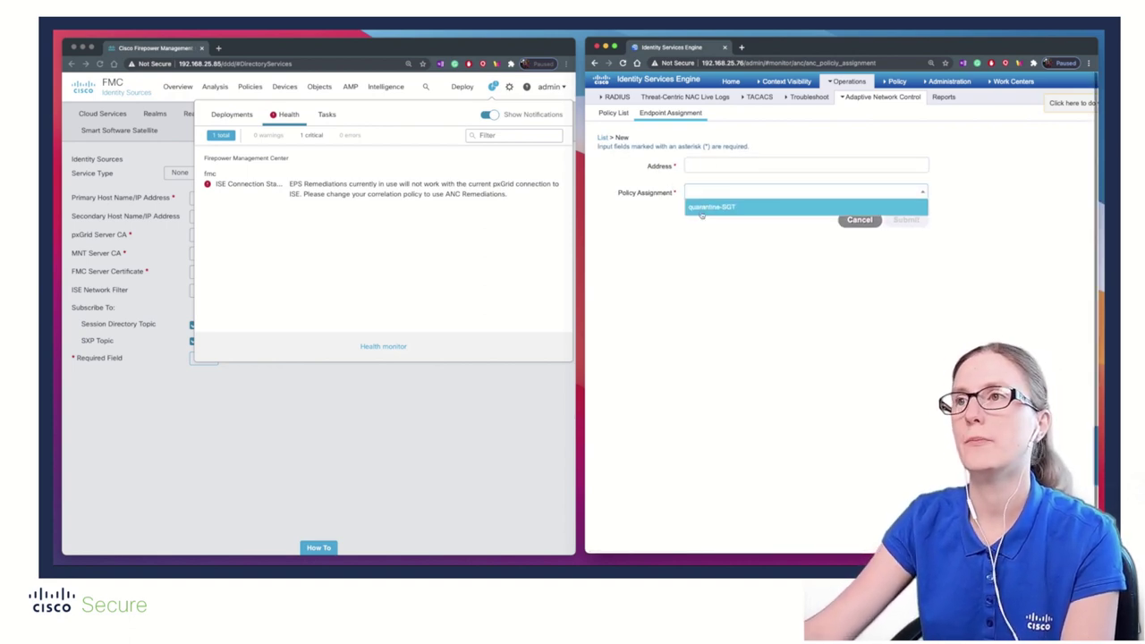
click(746, 288)
click(859, 220)
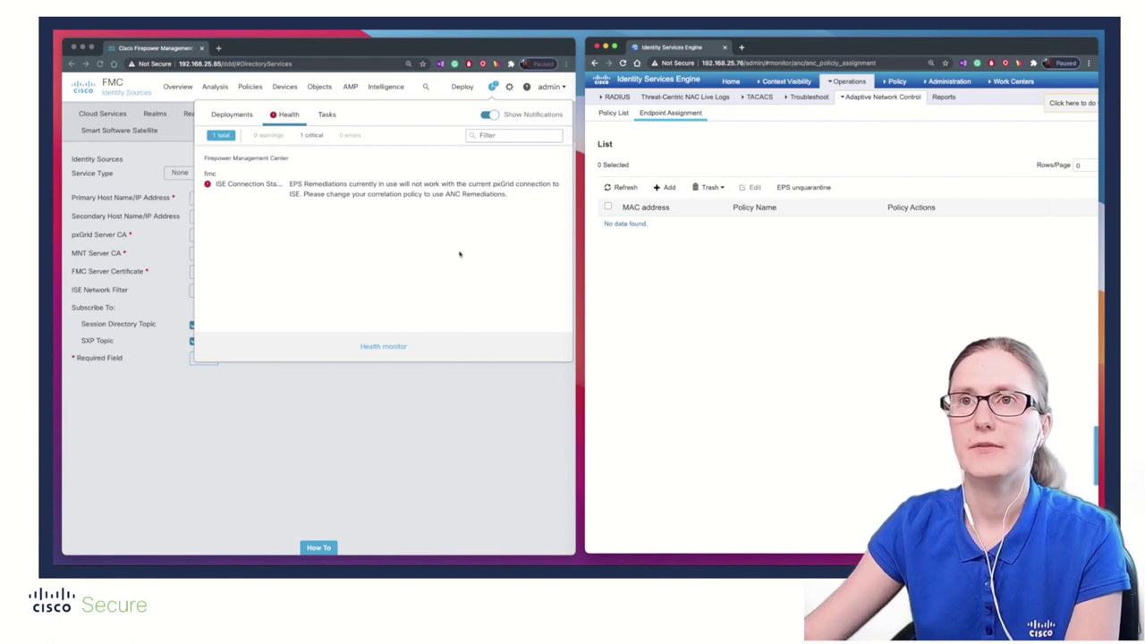
Step: Switch to FMC and add a remediation instance of module type pxGrid Adaptive Network Control (ANC) Policy Assignment(v1.0)
click(504, 417)
mouse_move(238, 93)
click(464, 183)
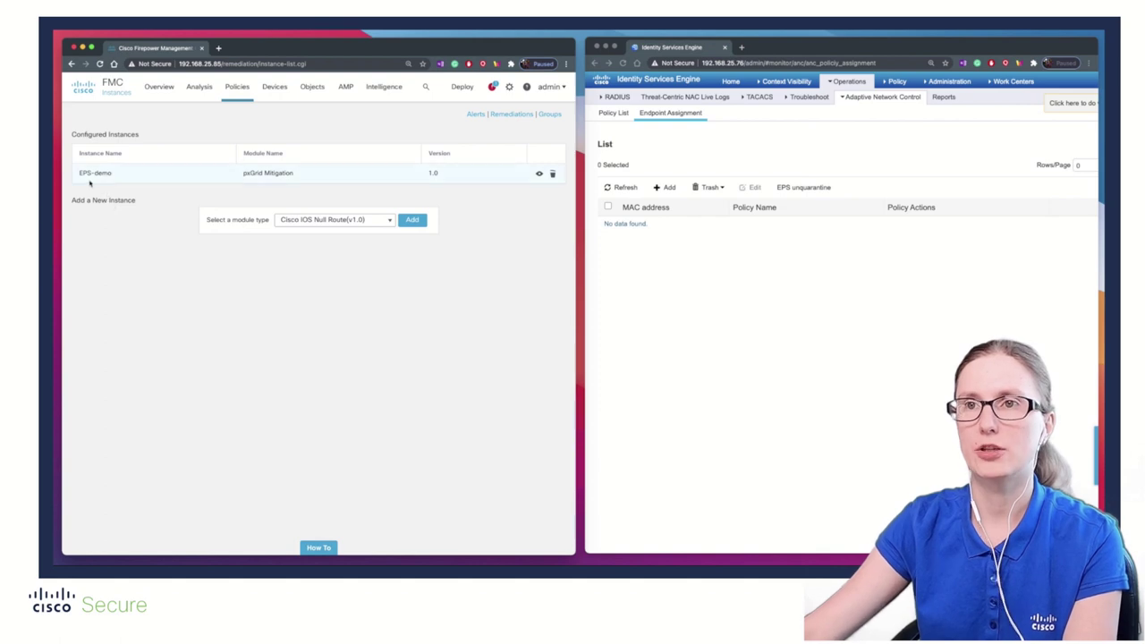
click(352, 221)
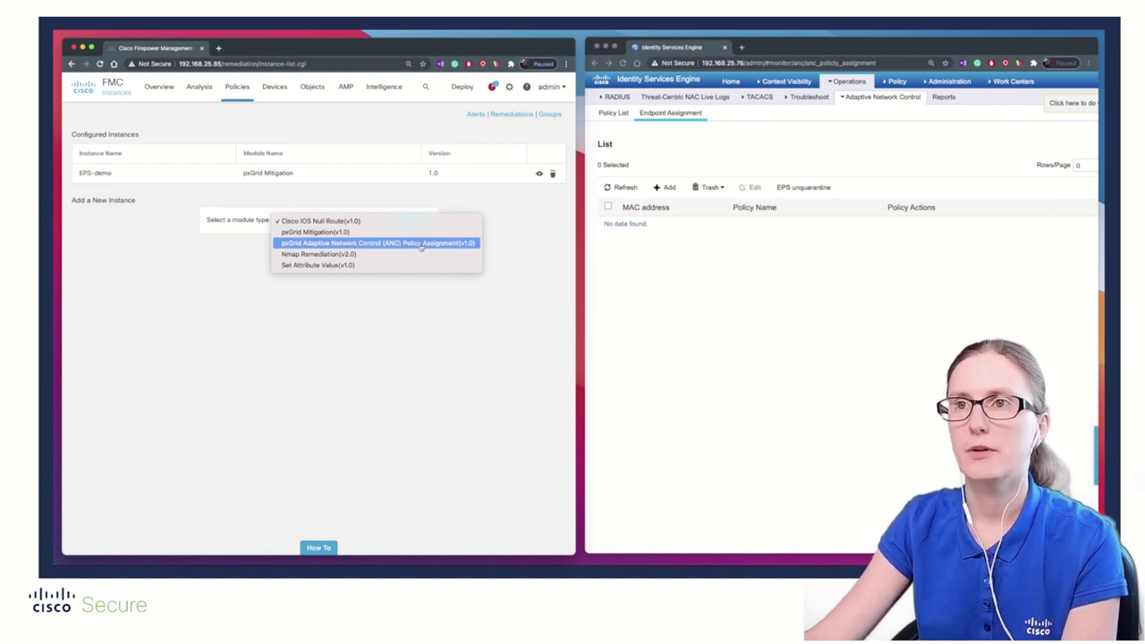
click(391, 244)
click(411, 220)
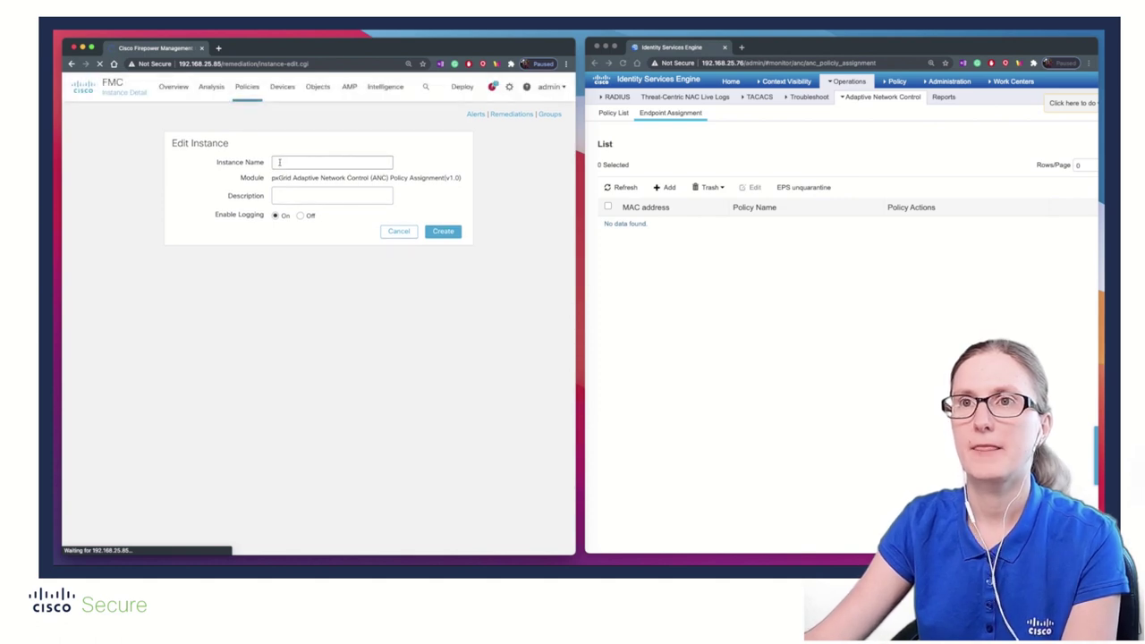
Step: Name the new instance ANC_remediation and create it with logging left on
click(284, 163)
text(ANC_rem)
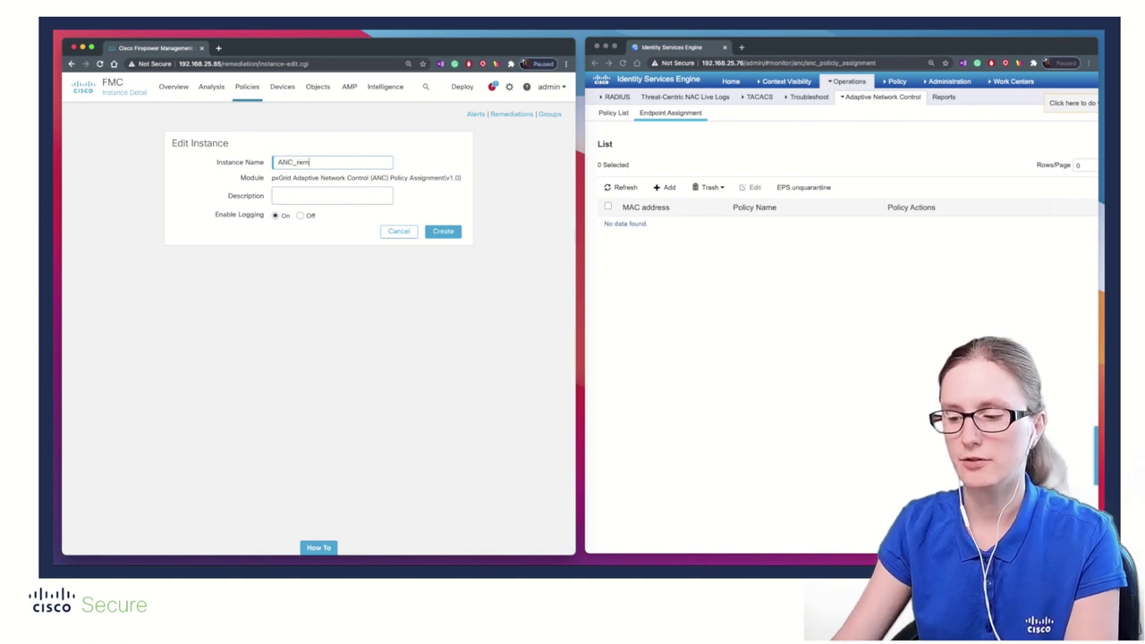
text(ediation)
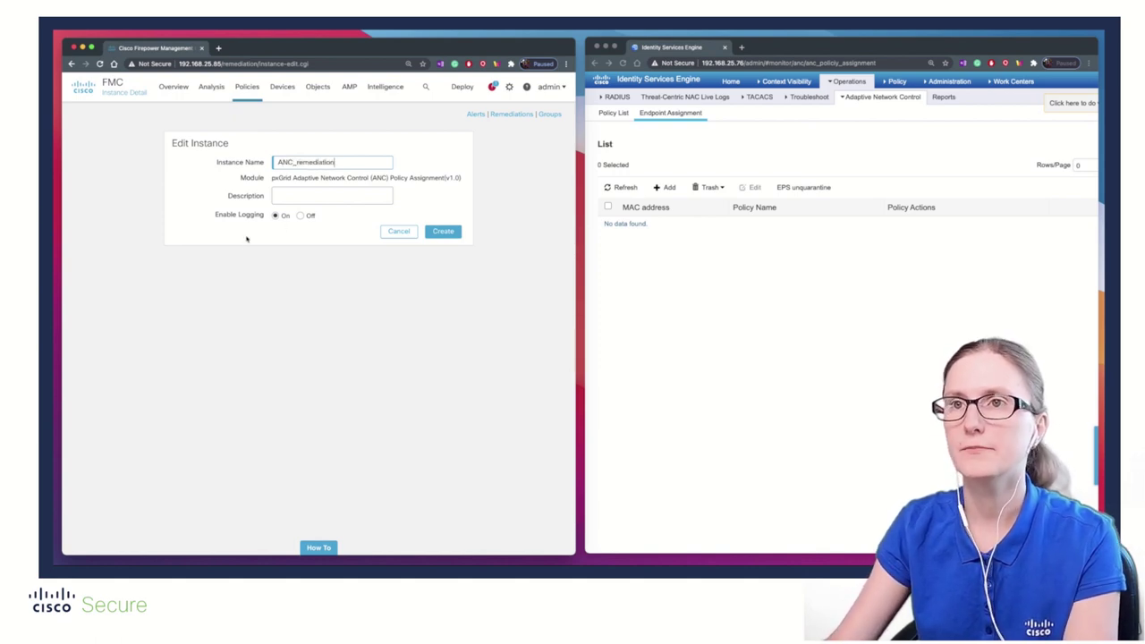
click(442, 232)
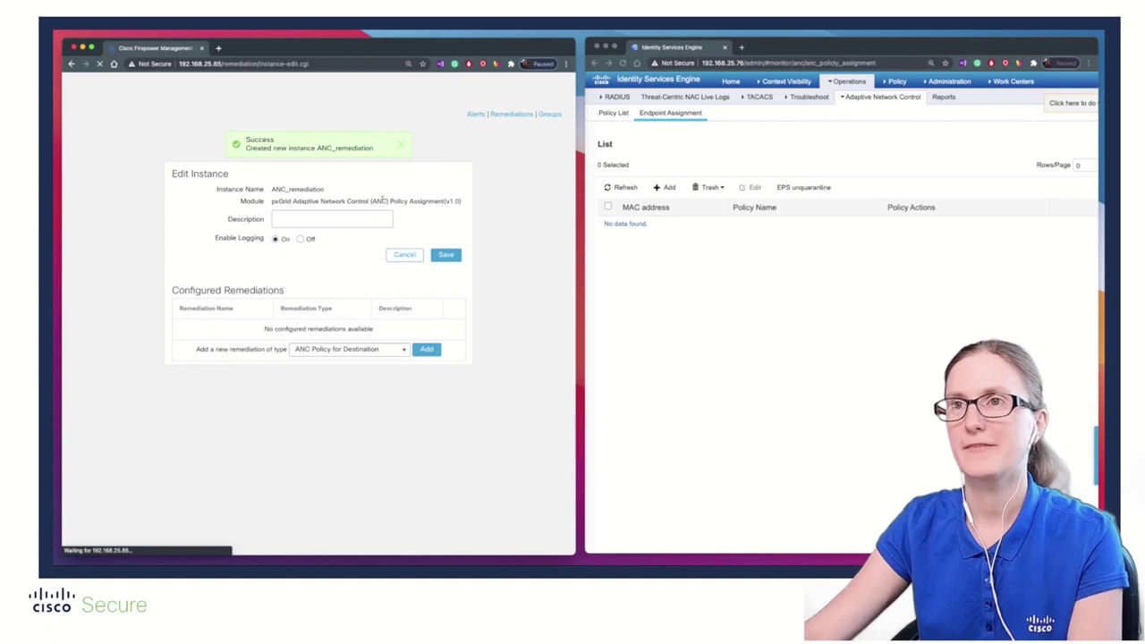
Step: Add a remediation of type ANC Policy for Source to the instance and name it ANC_remediation_quarantine
click(391, 353)
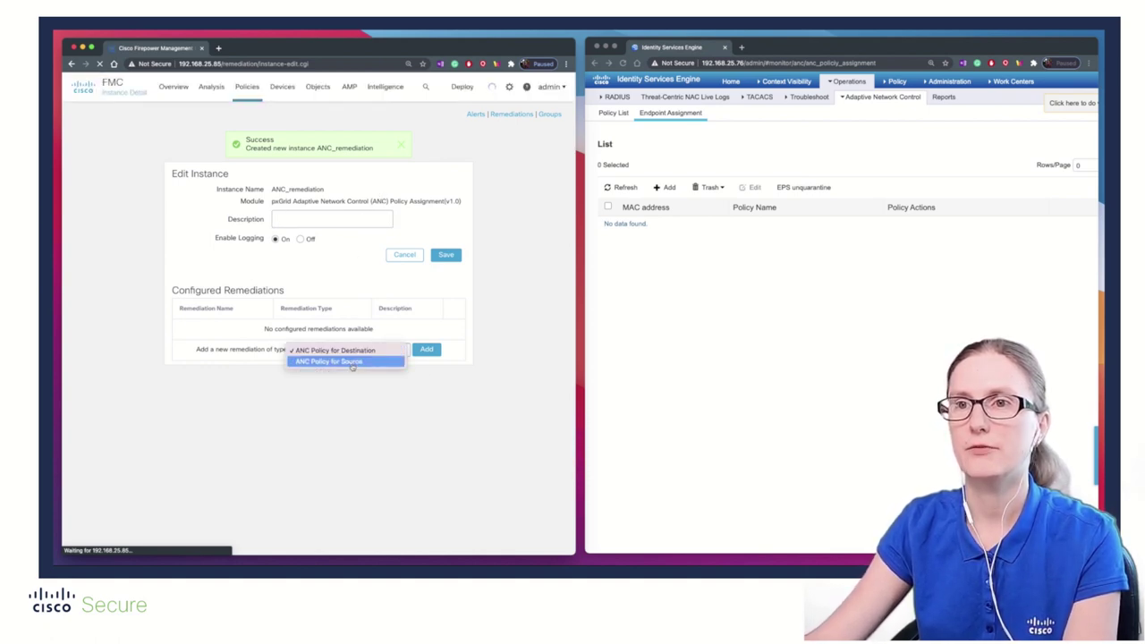
click(364, 363)
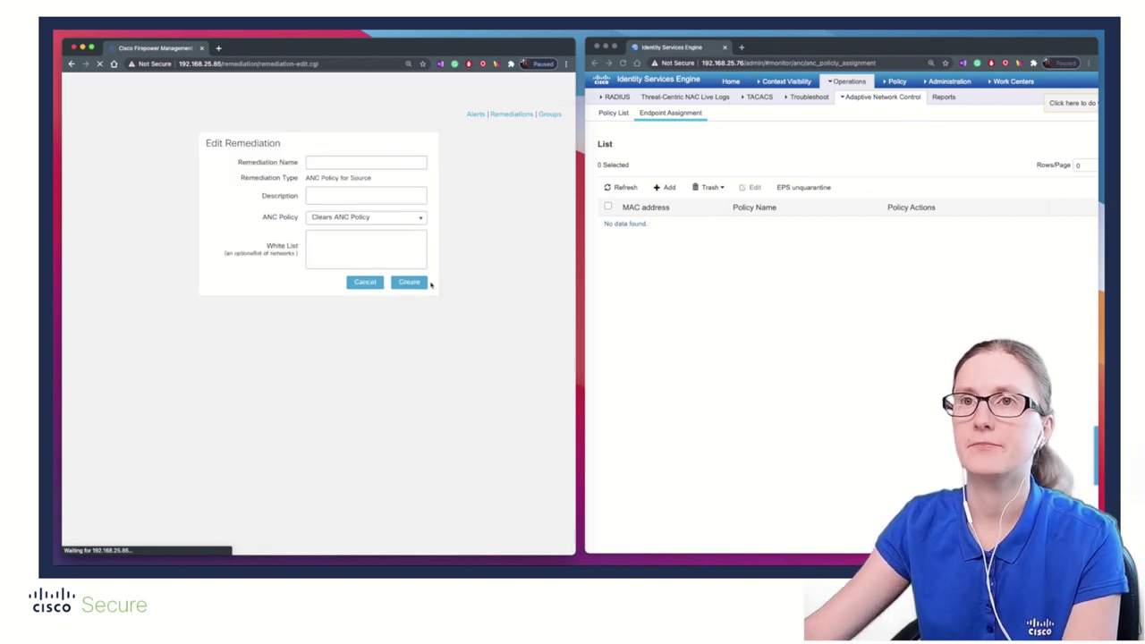
click(378, 162)
text(ANC_)
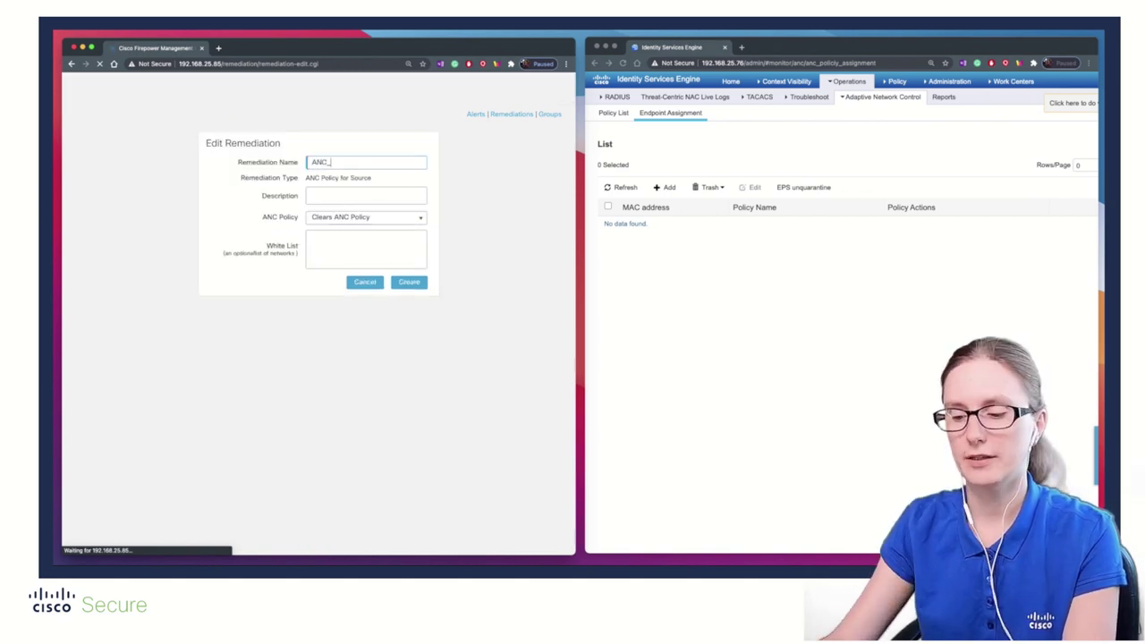
text(remed)
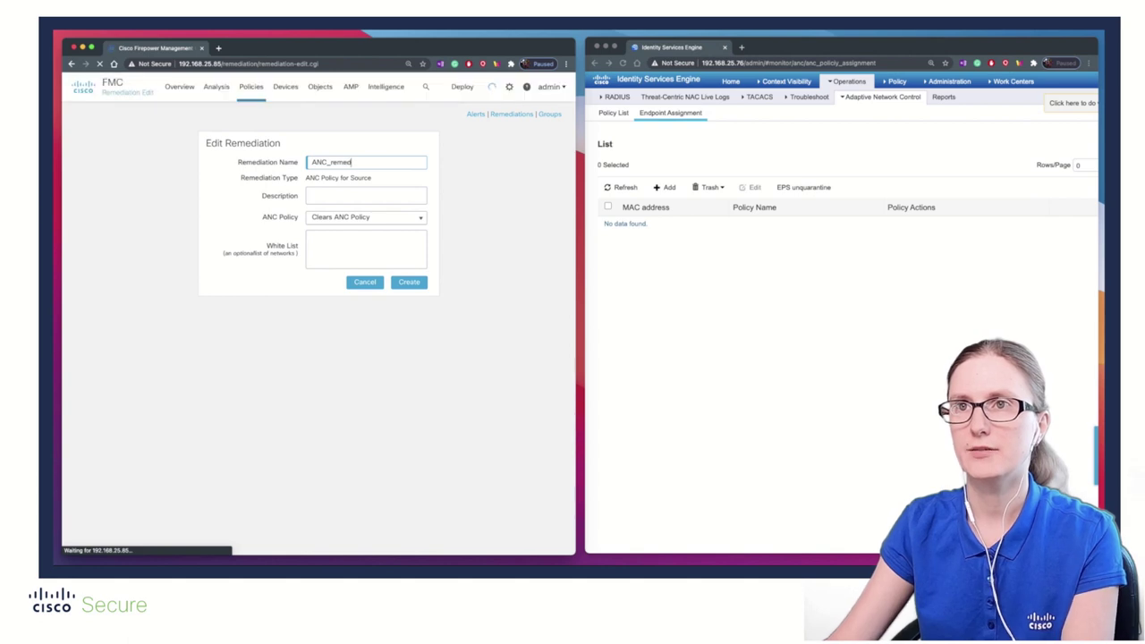
text(iation_qu)
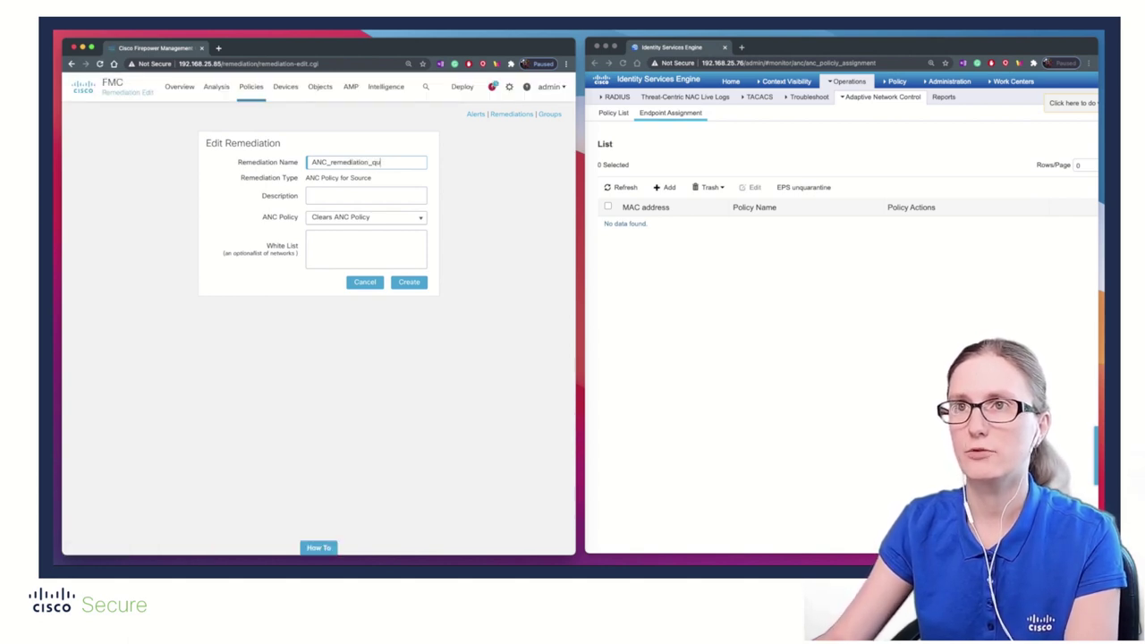
text(arantine)
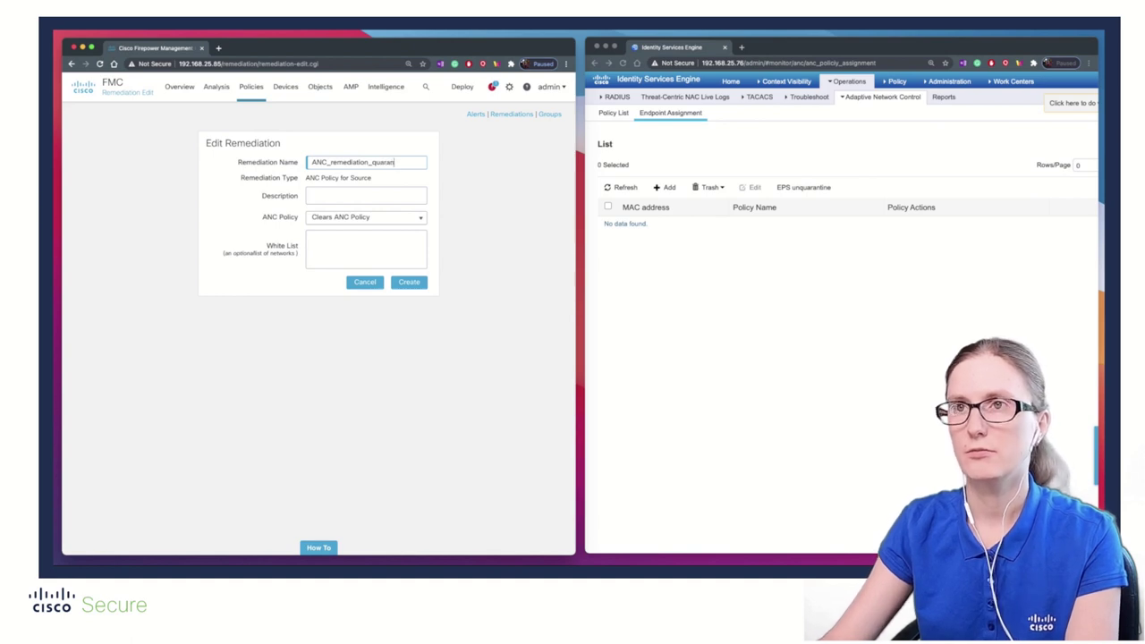
Step: Set the remediation's ANC policy to quarantine-SGT
drag(267, 220, 299, 218)
click(340, 217)
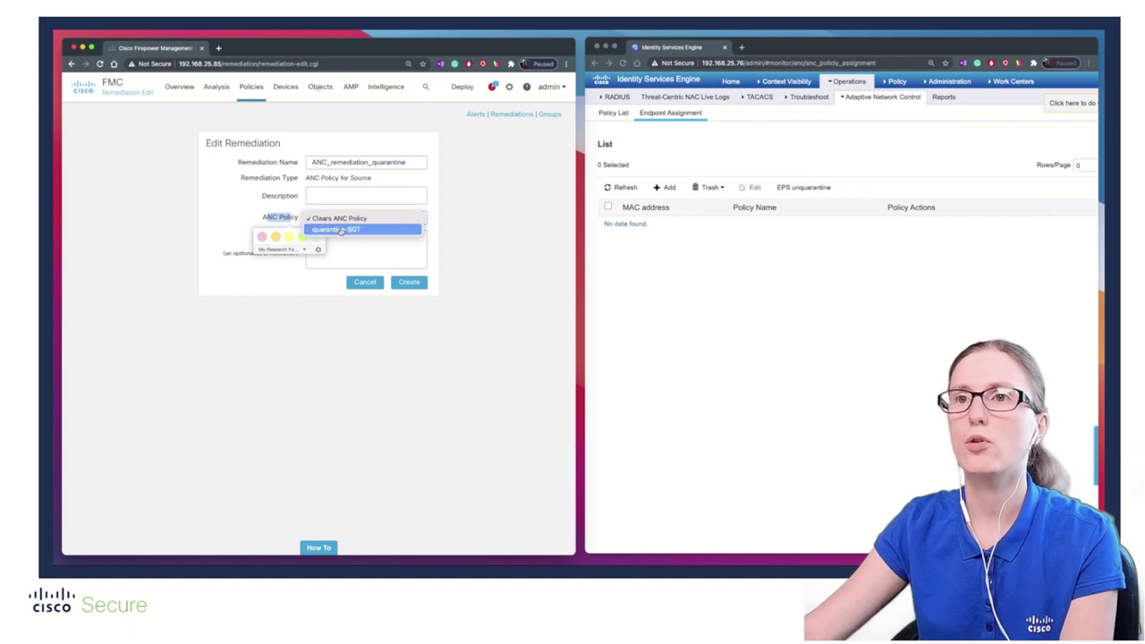
click(341, 230)
Step: Compare the ANC policy list in Identity Services Engine with the ANC policy options offered in the FMC remediation
click(624, 113)
click(623, 113)
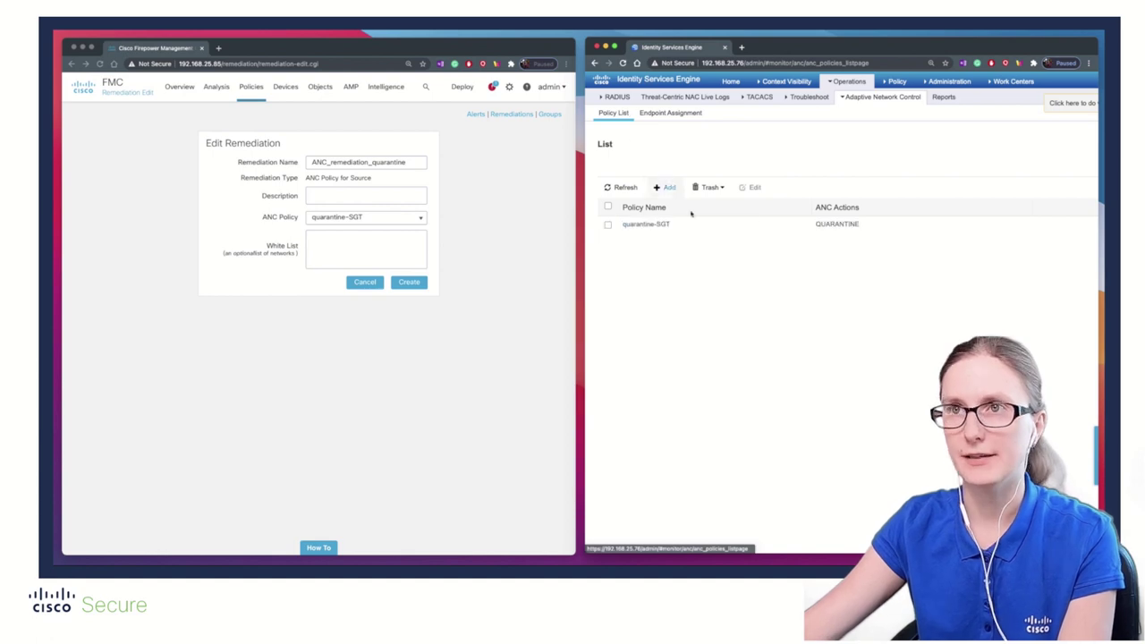
click(393, 221)
click(417, 221)
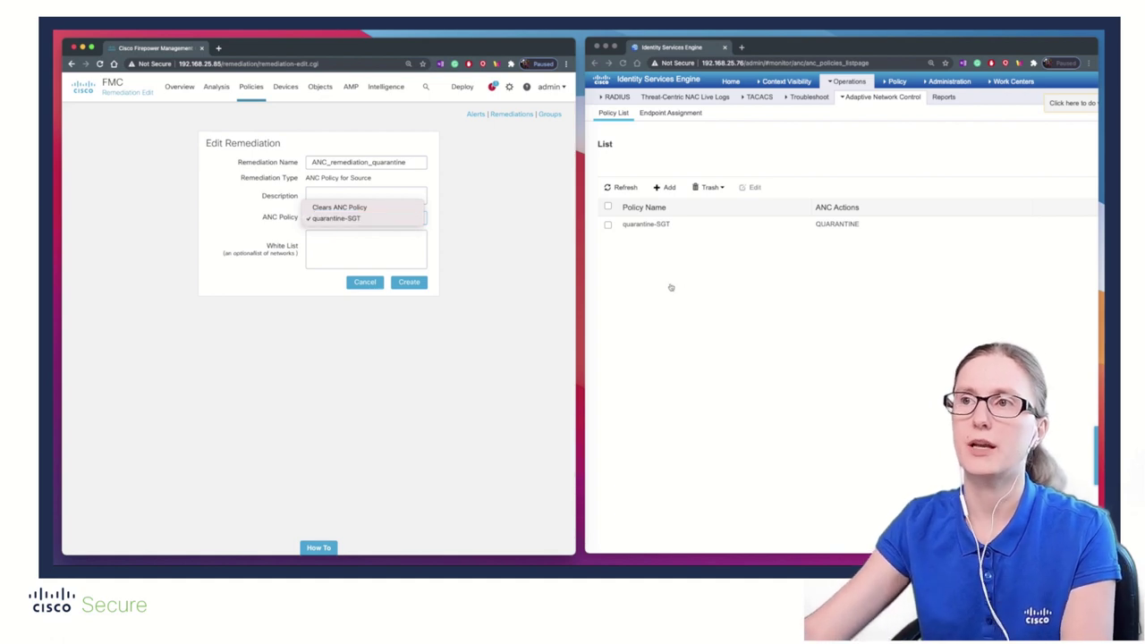
click(401, 222)
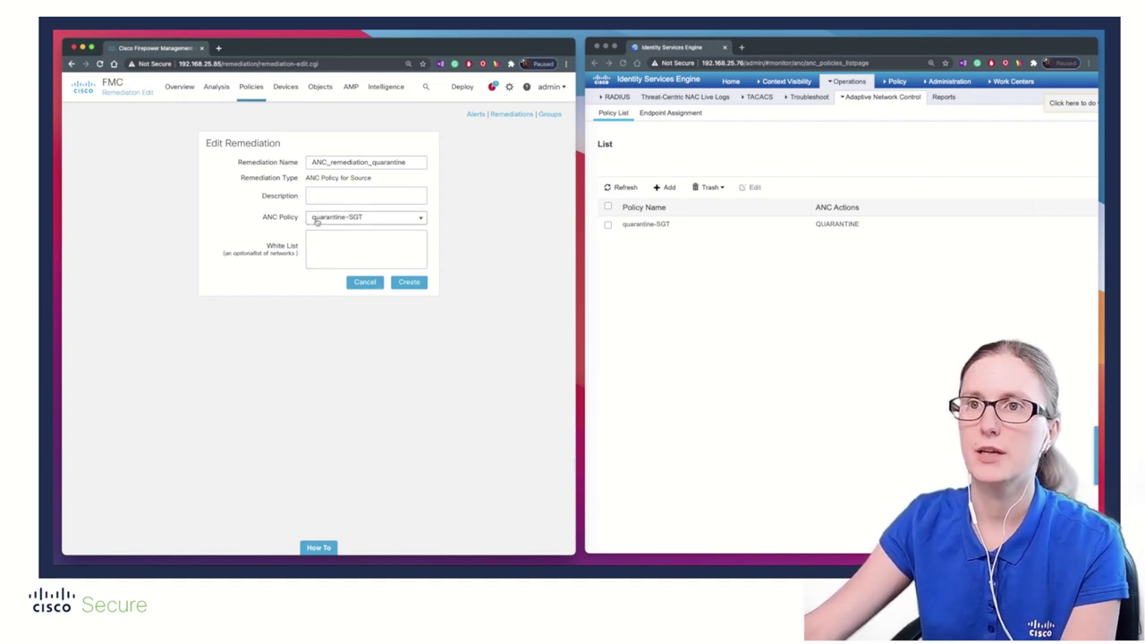
Step: Create the ANC_remediation_quarantine remediation and save it
click(409, 282)
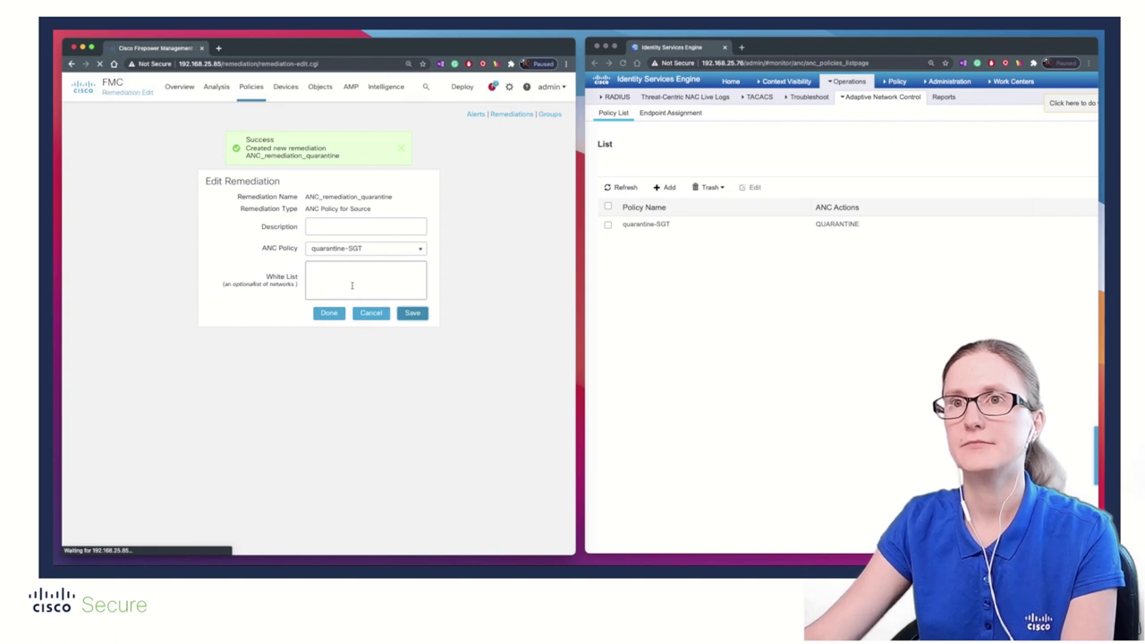
click(413, 312)
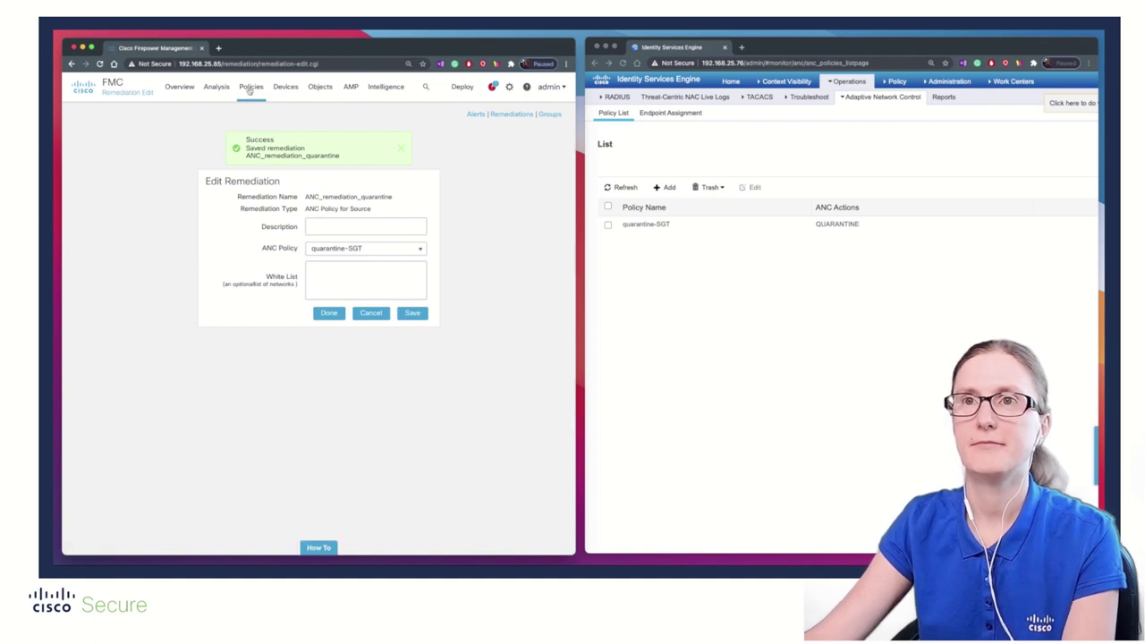
Step: Open the correlation policy correlation-demo-1 for editing
mouse_move(251, 87)
click(368, 142)
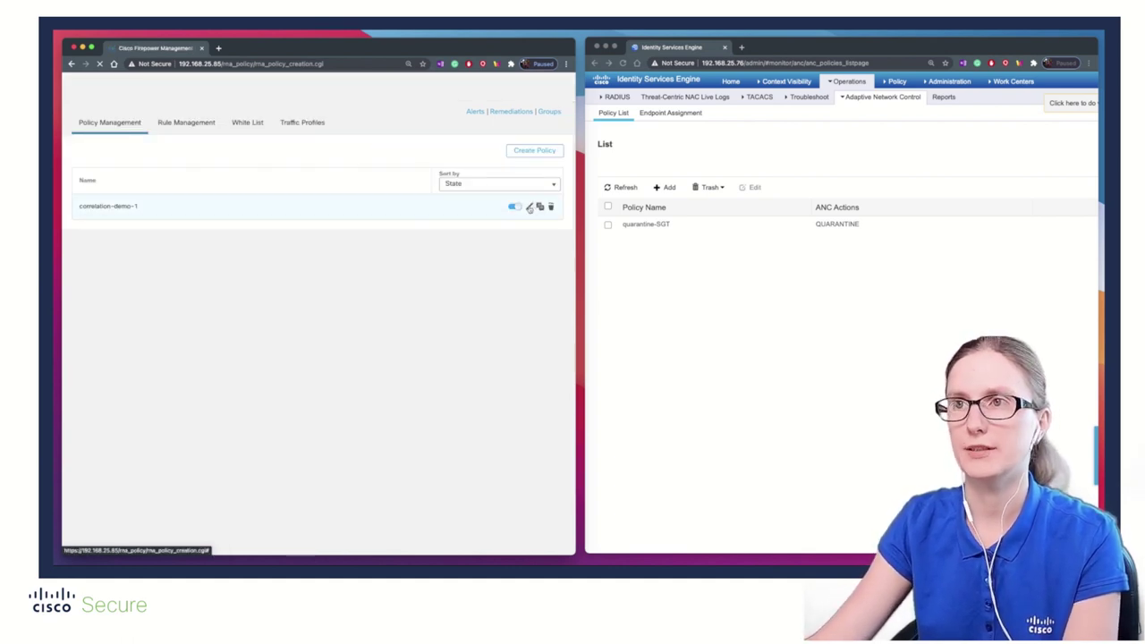
click(529, 208)
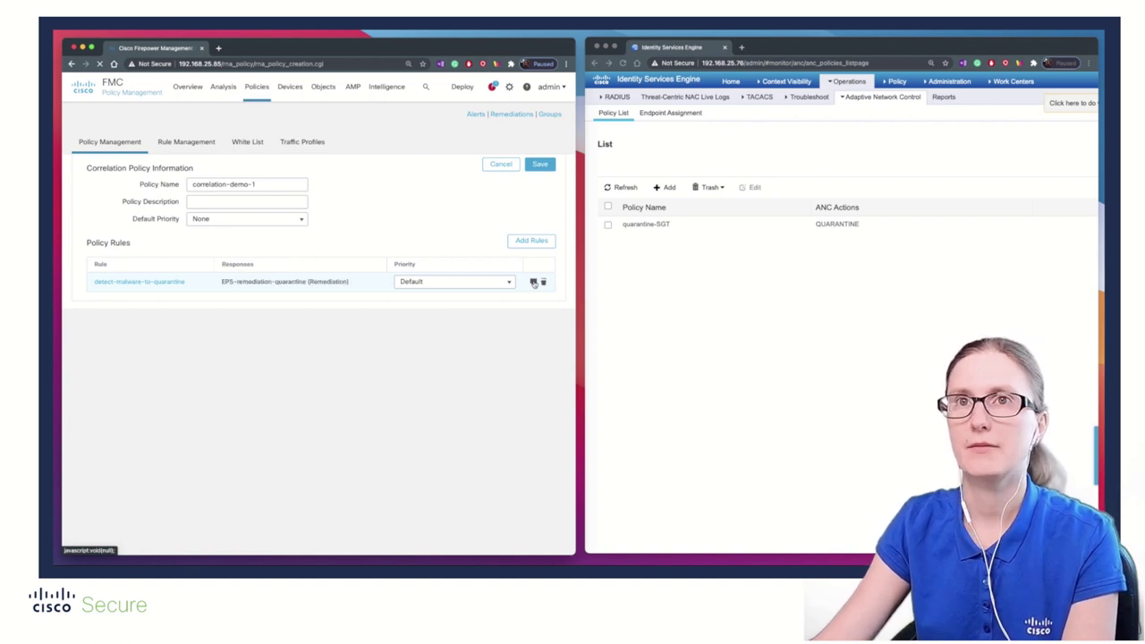
Step: Replace the EPS-remediation-quarantine response of the detect-malware-to-quarantine rule with ANC_remediation_quarantine and save the correlation policy
click(533, 282)
click(240, 260)
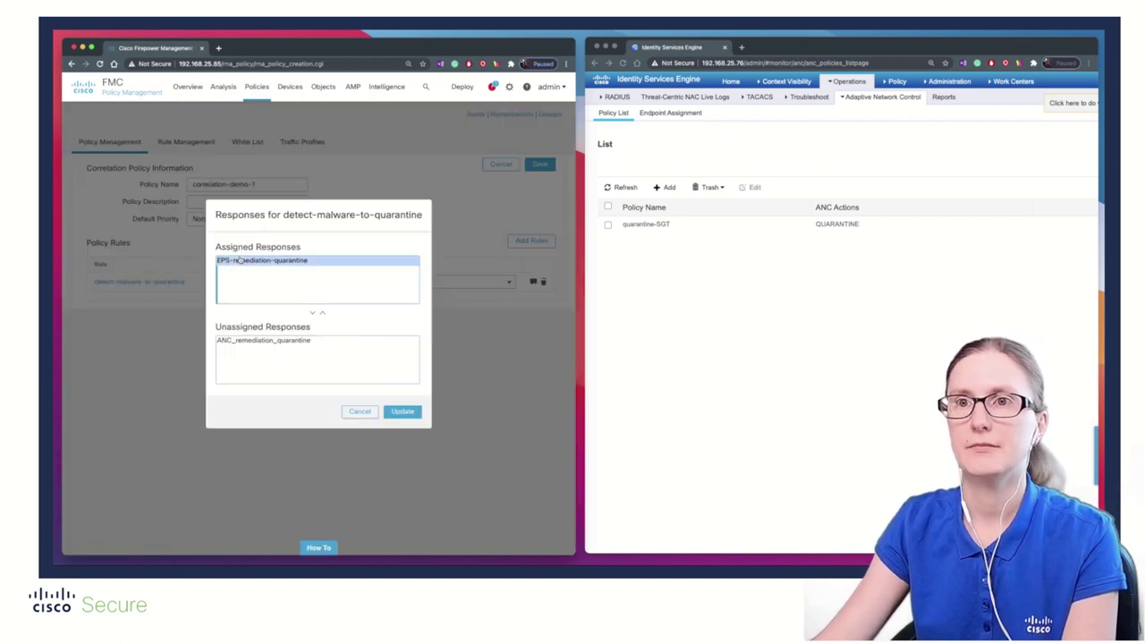
click(312, 313)
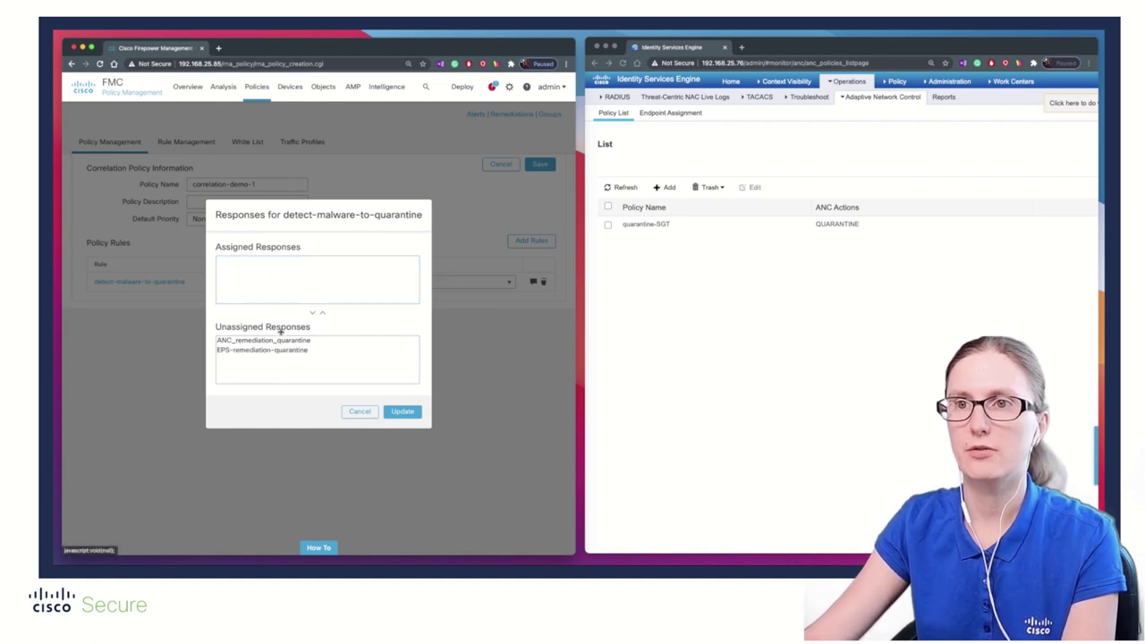
click(281, 341)
click(322, 313)
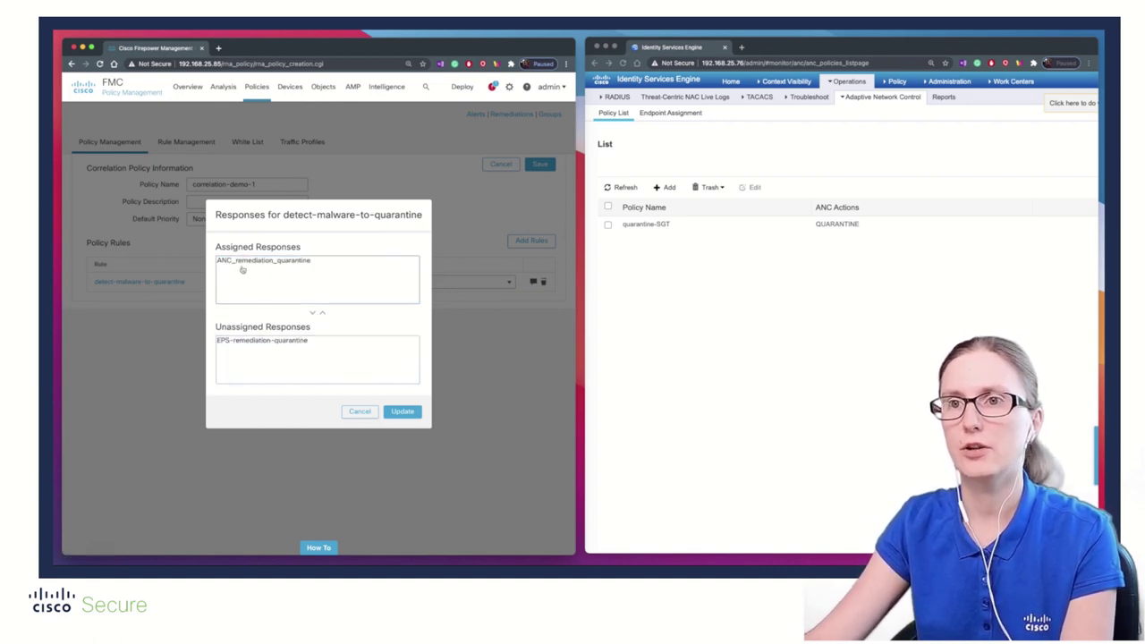
click(403, 413)
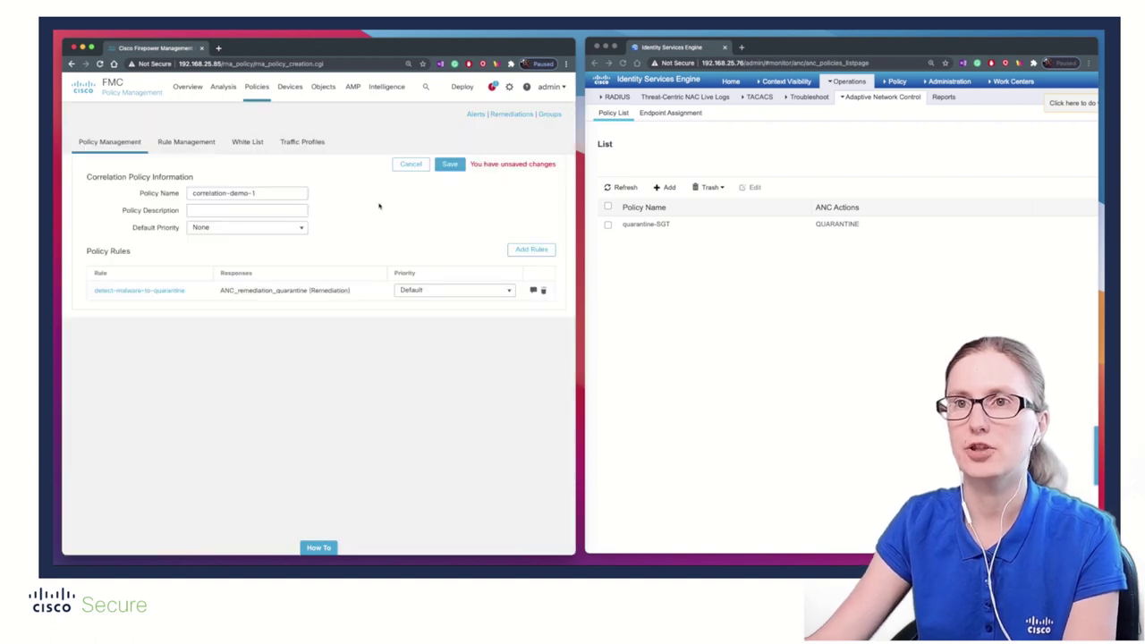
click(449, 163)
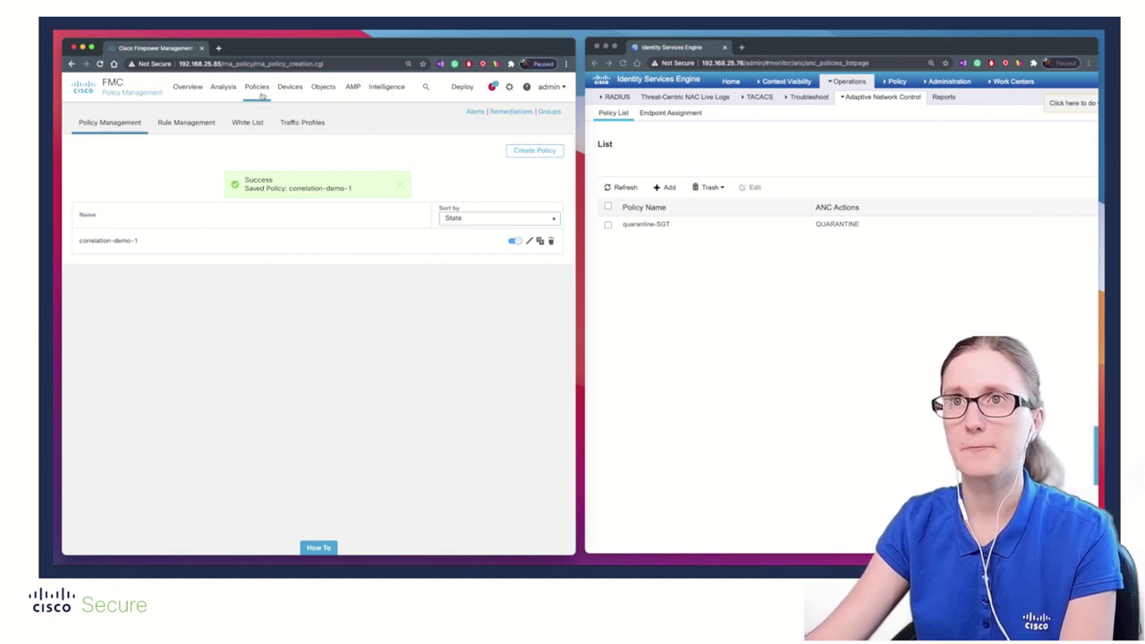
Step: Delete the EPS-demo pxGrid Mitigation instance from the configured remediation instances and confirm the deletion
mouse_move(257, 89)
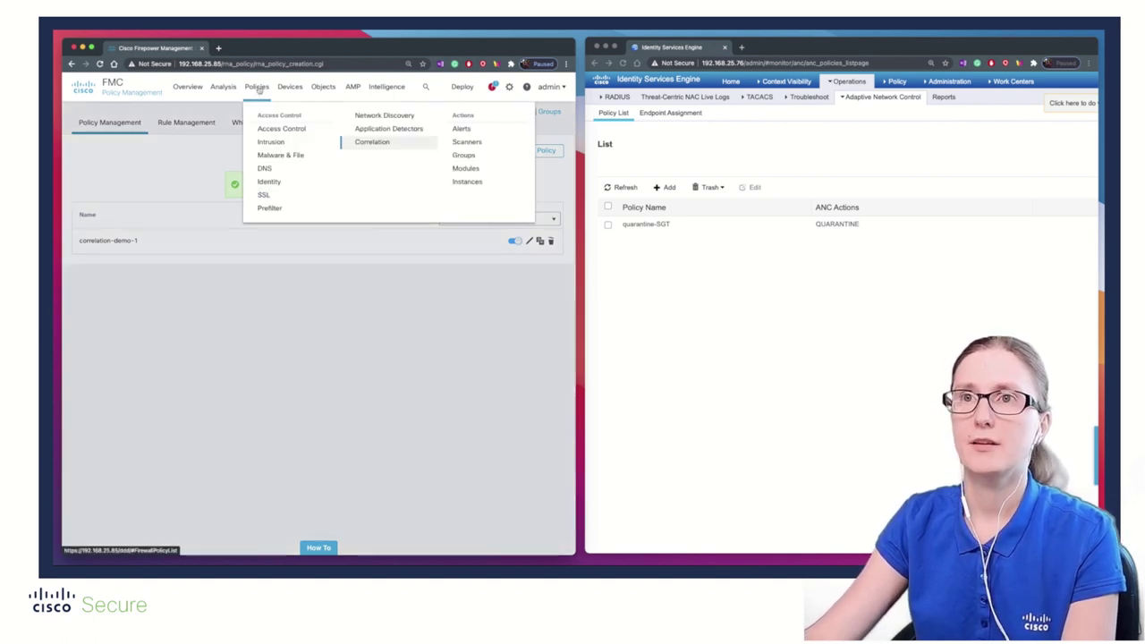
click(472, 182)
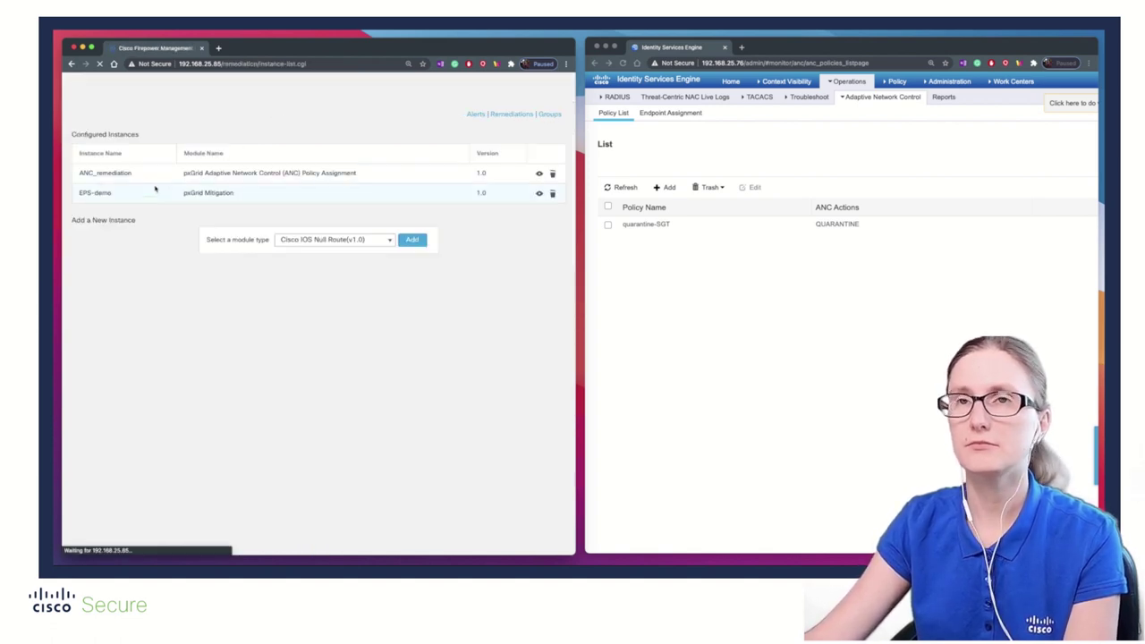
click(552, 193)
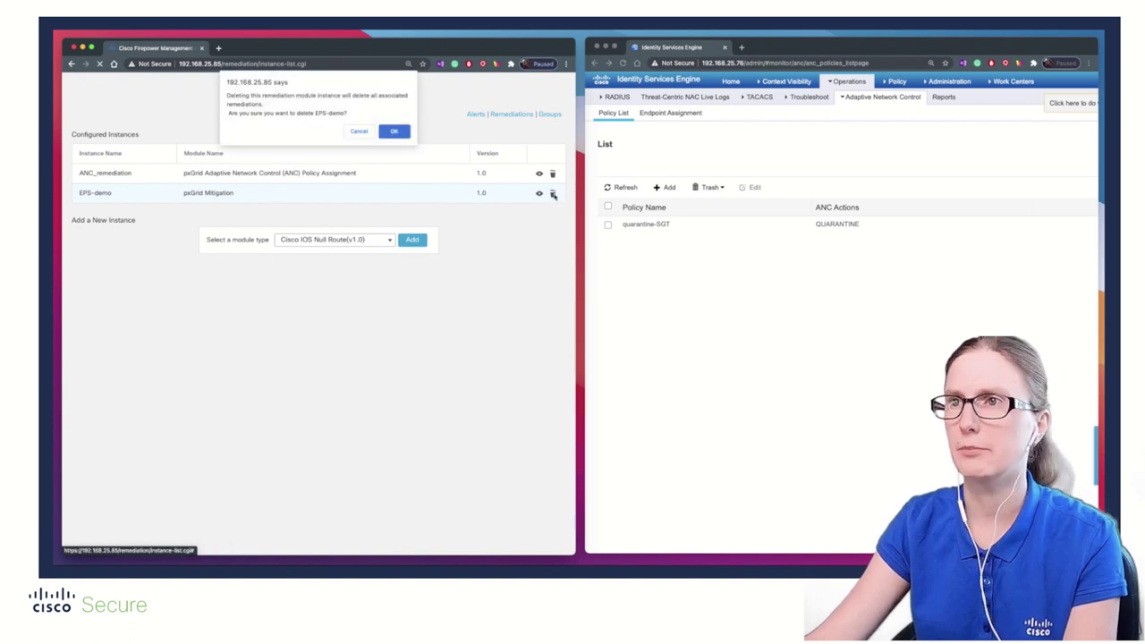
click(391, 132)
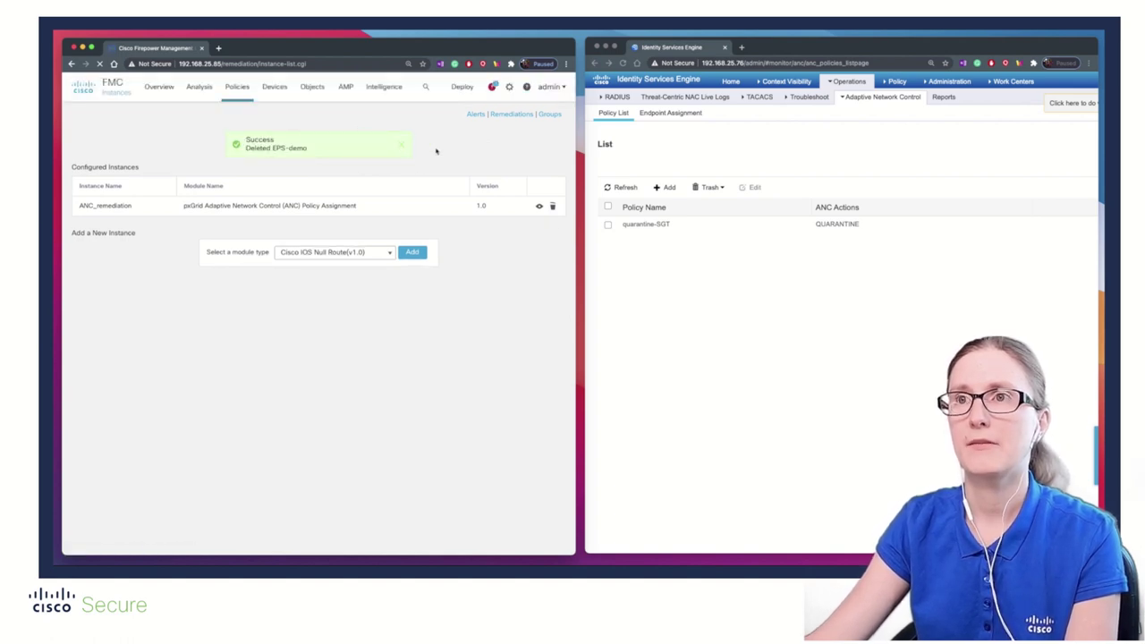
Step: Check the health notifications in FMC and close the notifications panel
click(493, 89)
click(285, 114)
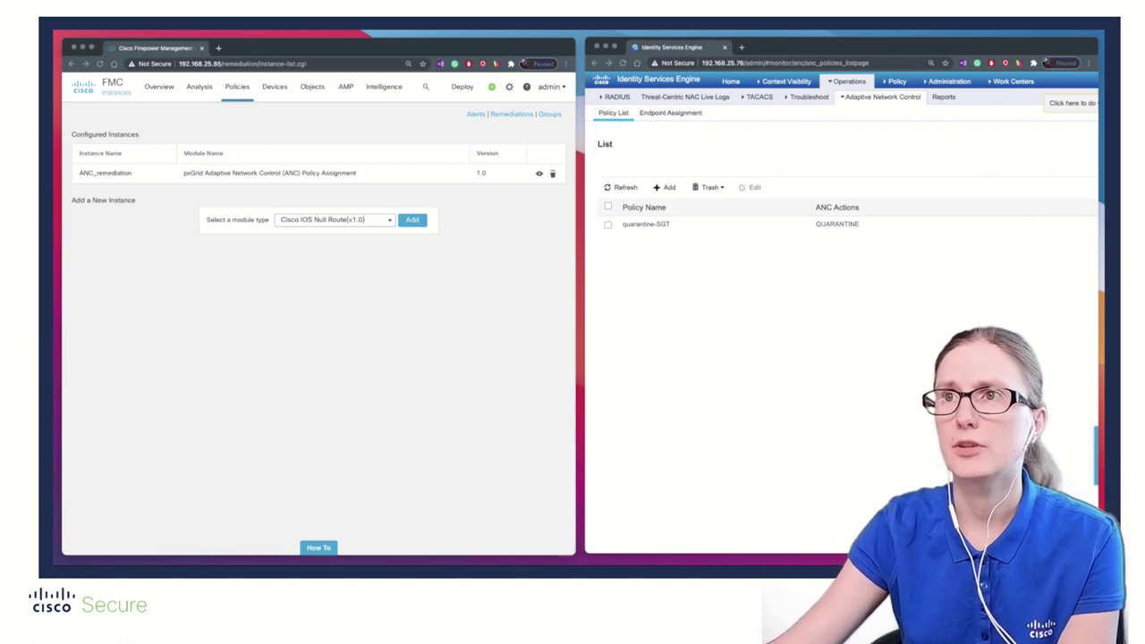
click(311, 413)
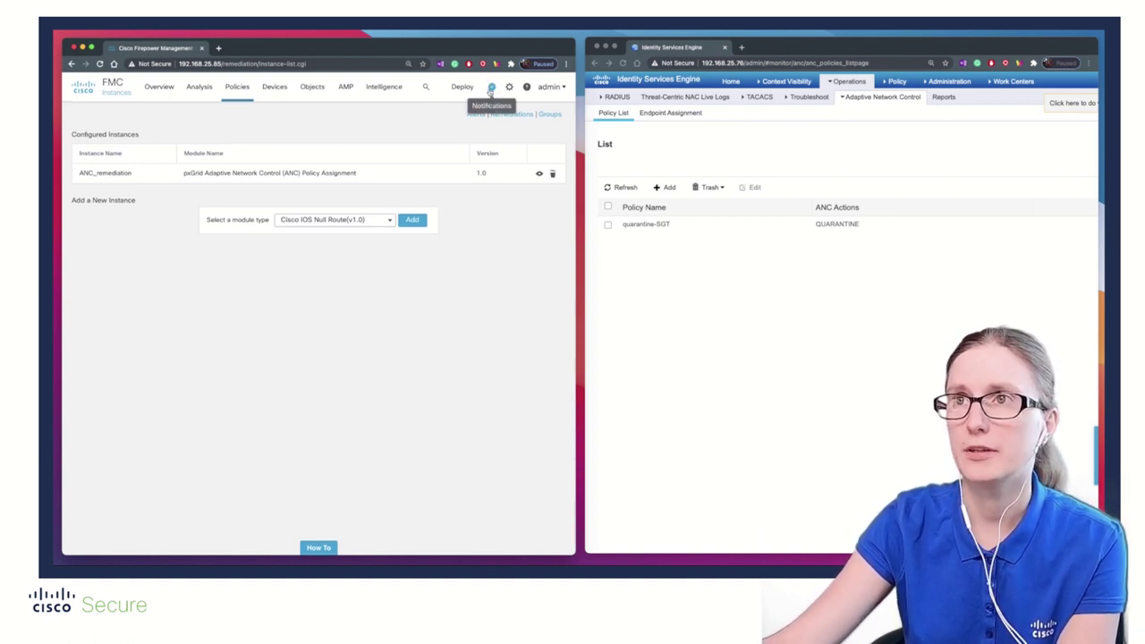
click(491, 89)
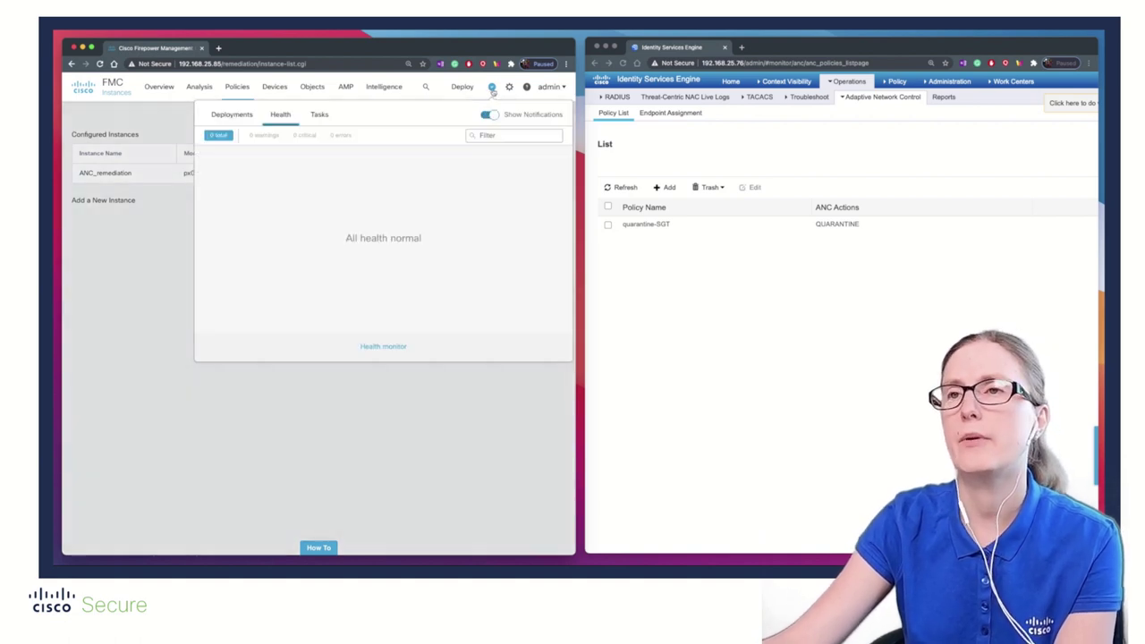
click(142, 315)
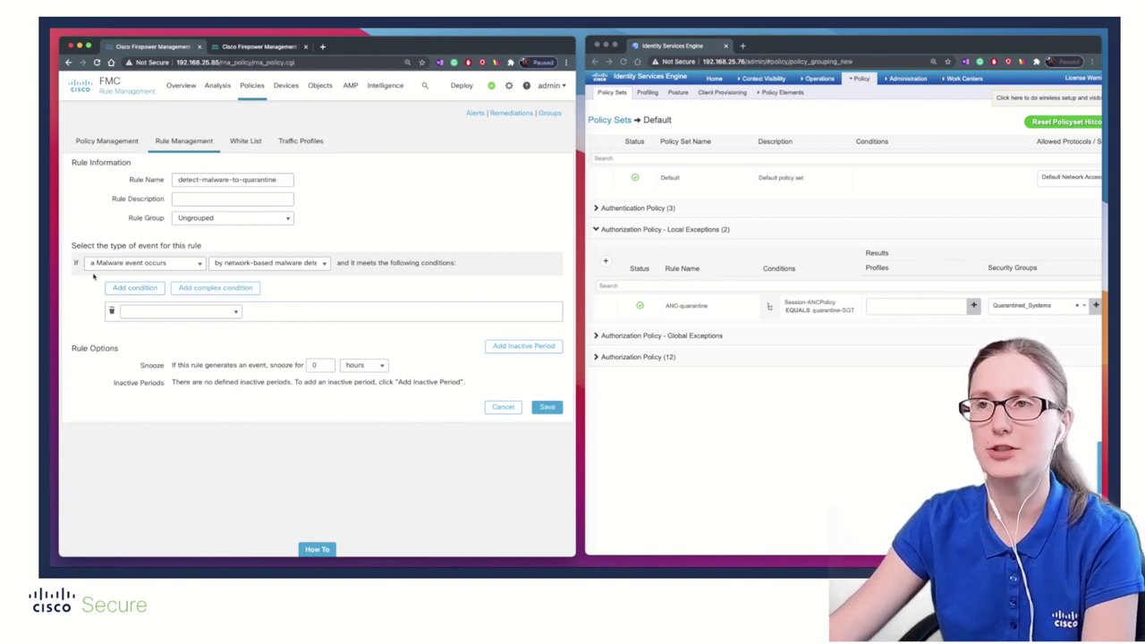
Step: Review the detect-malware-to-quarantine rule's event type, the ANC-quarantine local exception in ISE and the Quarantined_Systems rule in Cisco NetSec Demo ACP
drag(82, 276, 332, 278)
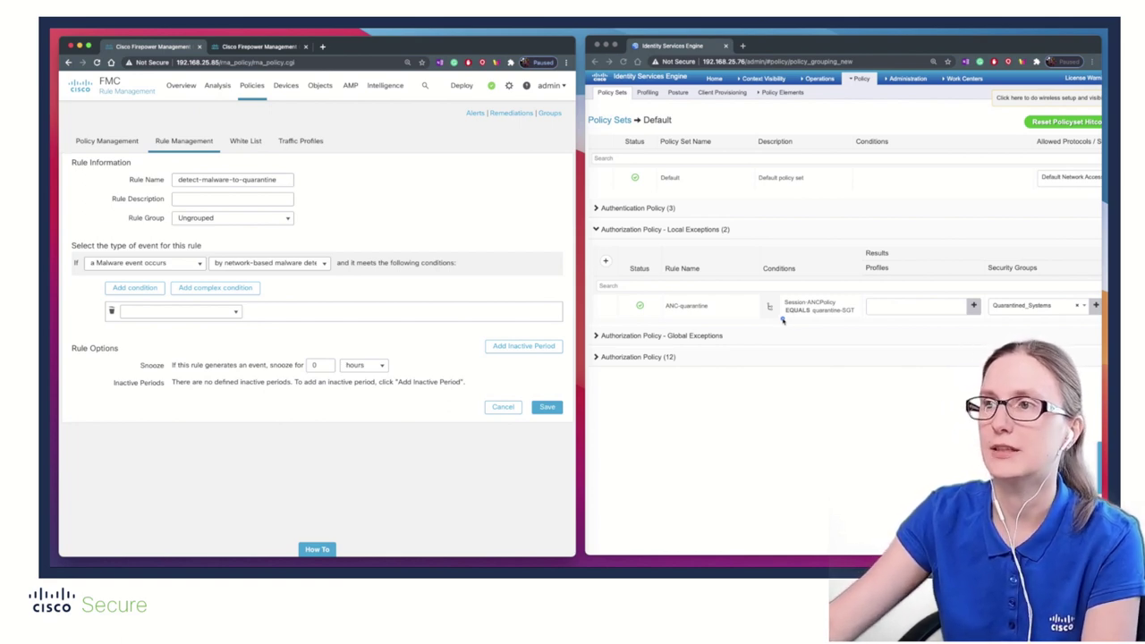
drag(773, 319, 864, 320)
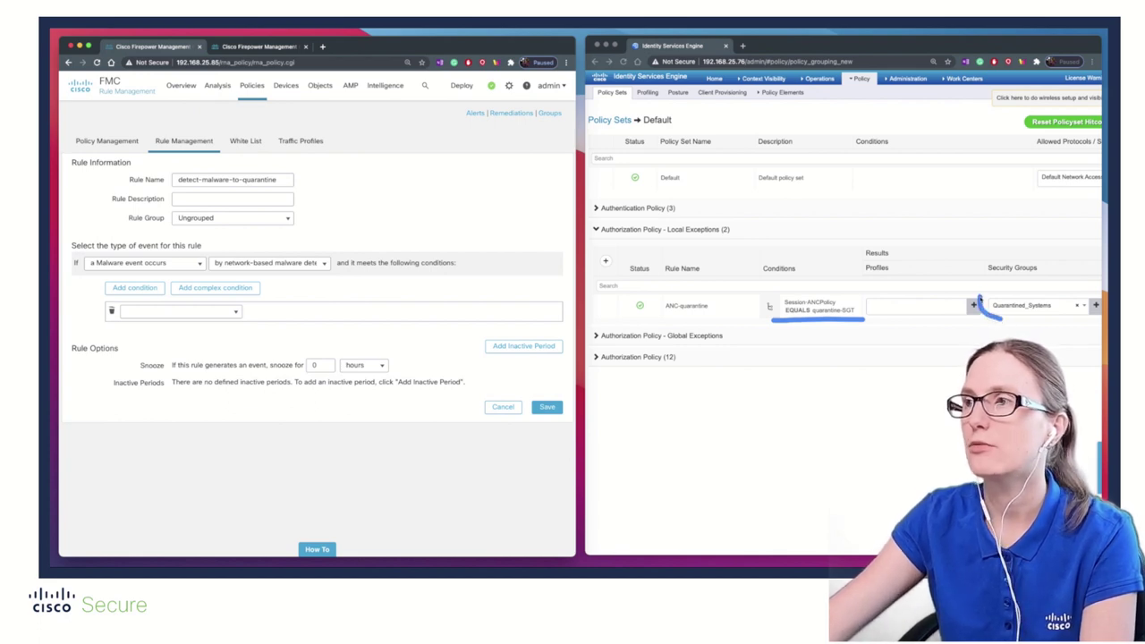
mouse_move(980, 292)
mouse_down()
mouse_move(998, 258)
mouse_move(1061, 271)
mouse_move(1050, 321)
mouse_up()
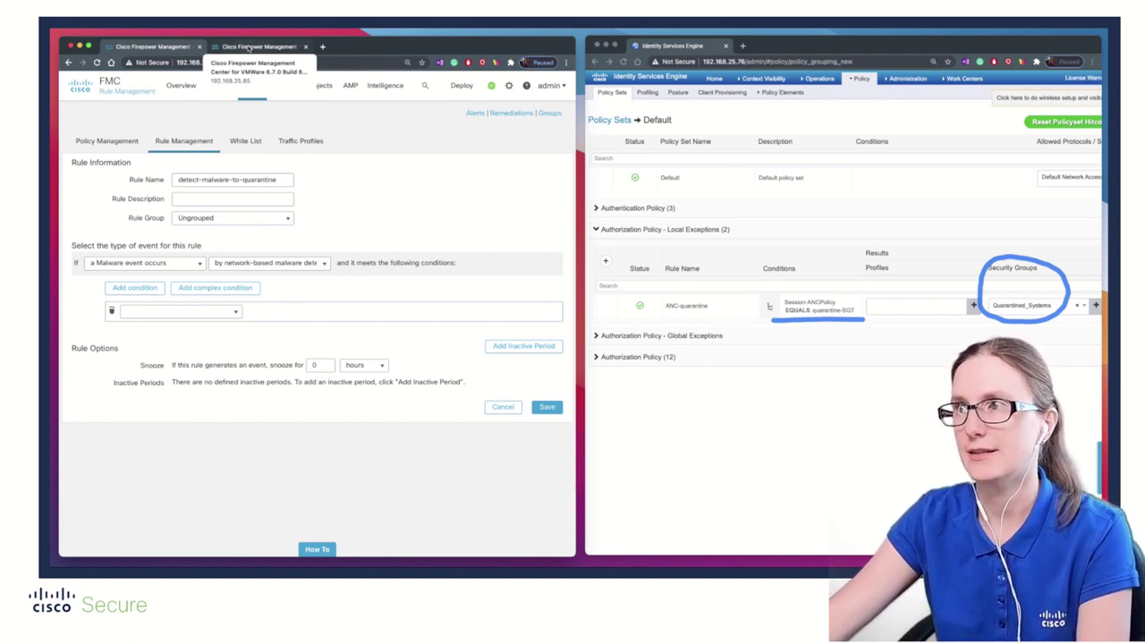
click(249, 46)
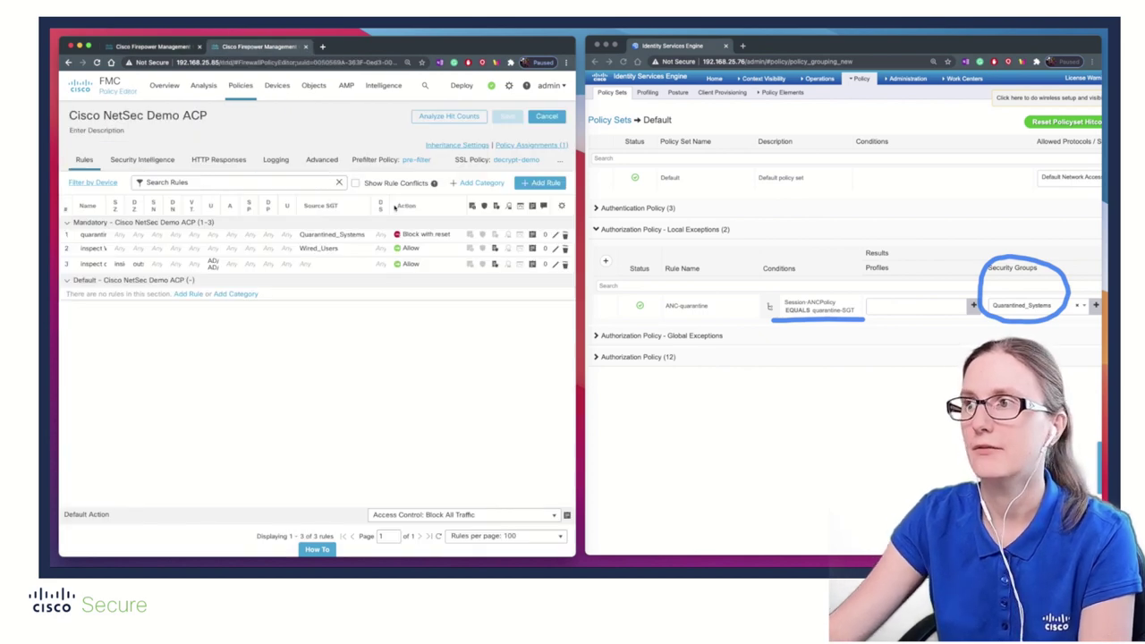
mouse_move(292, 225)
mouse_down()
mouse_move(338, 249)
mouse_move(401, 254)
mouse_move(461, 240)
mouse_move(418, 224)
mouse_move(299, 226)
mouse_up()
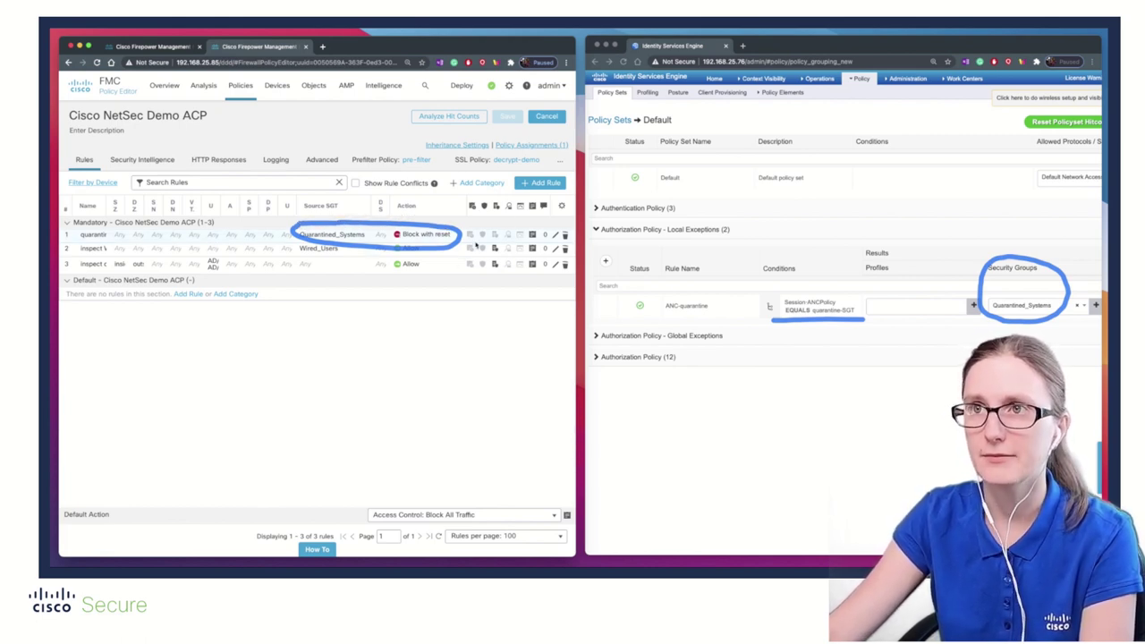
key(Escape)
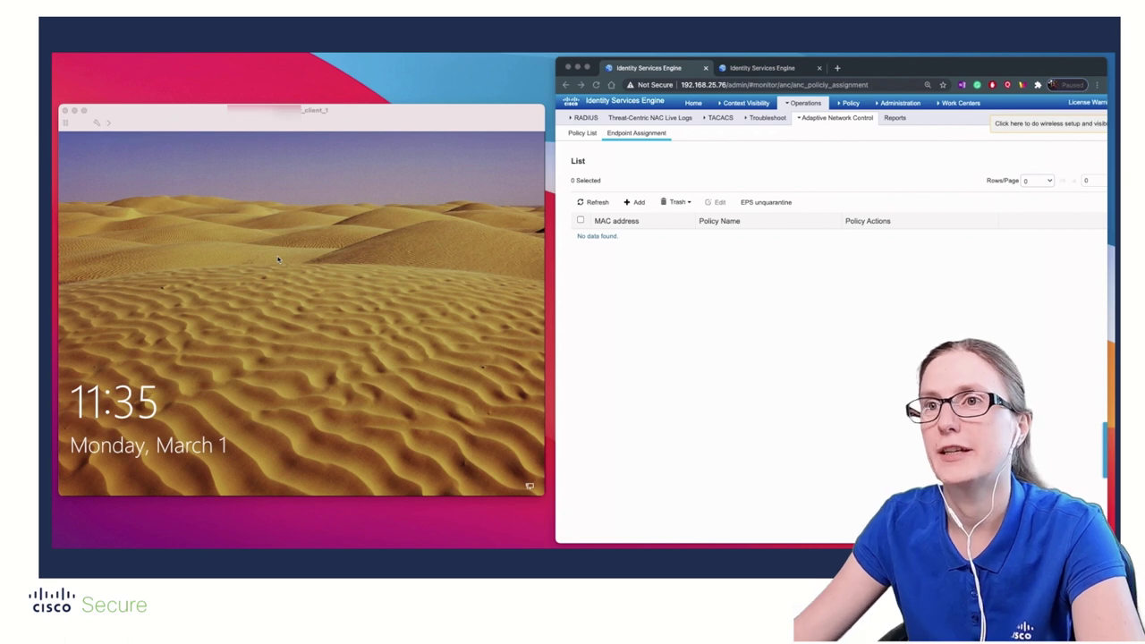
Step: Sign in to the Windows client as user1 with the account password
click(261, 293)
click(307, 308)
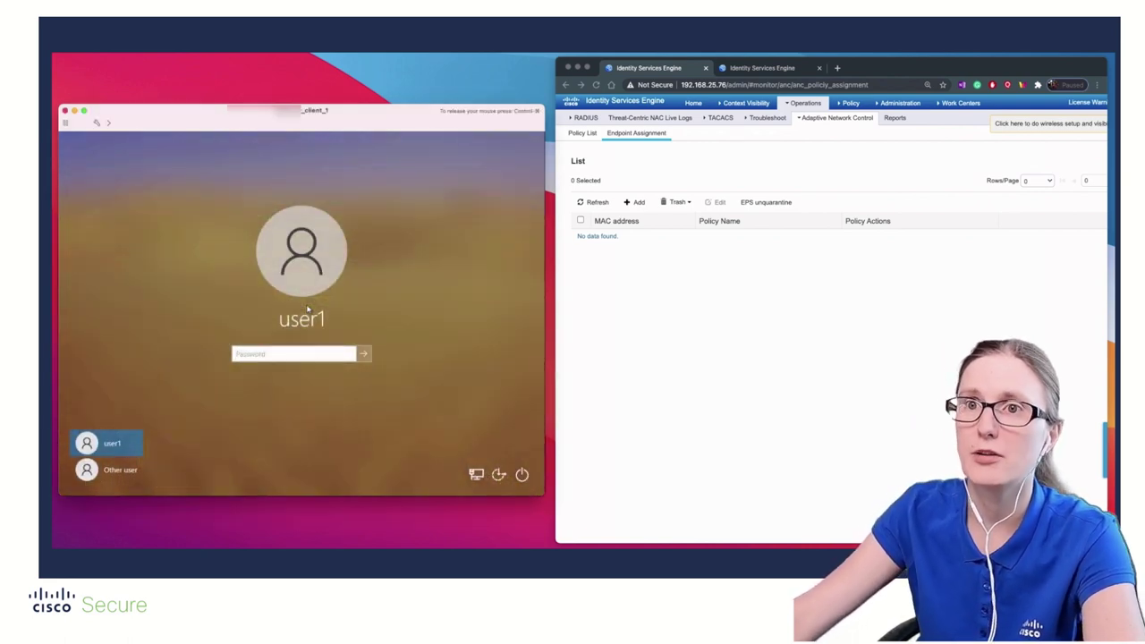
click(309, 354)
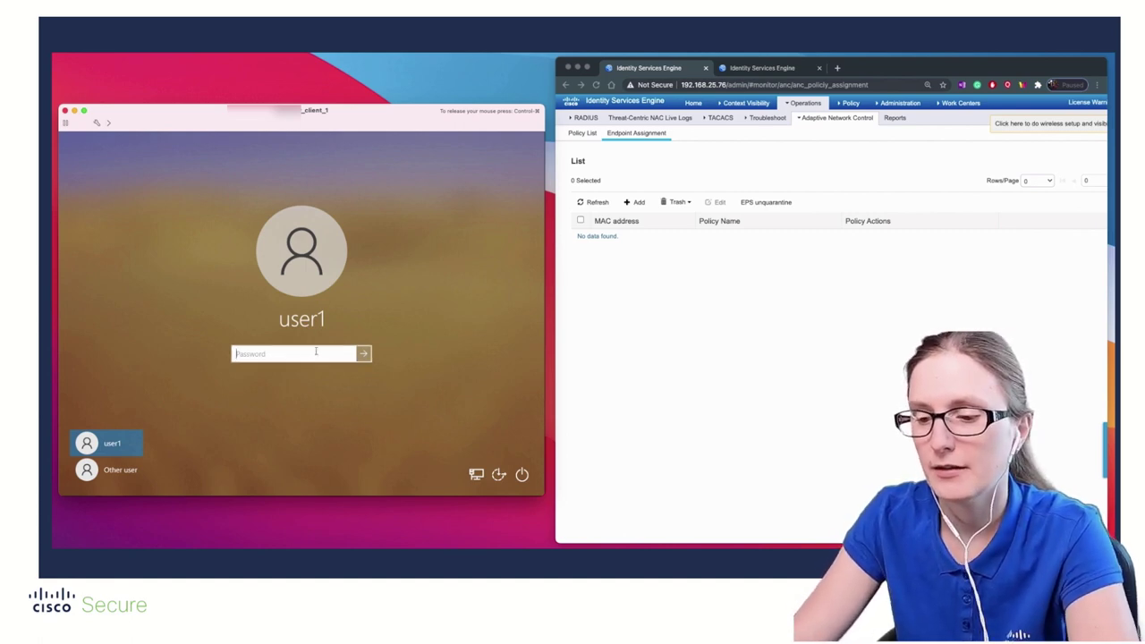
text(••••••••)
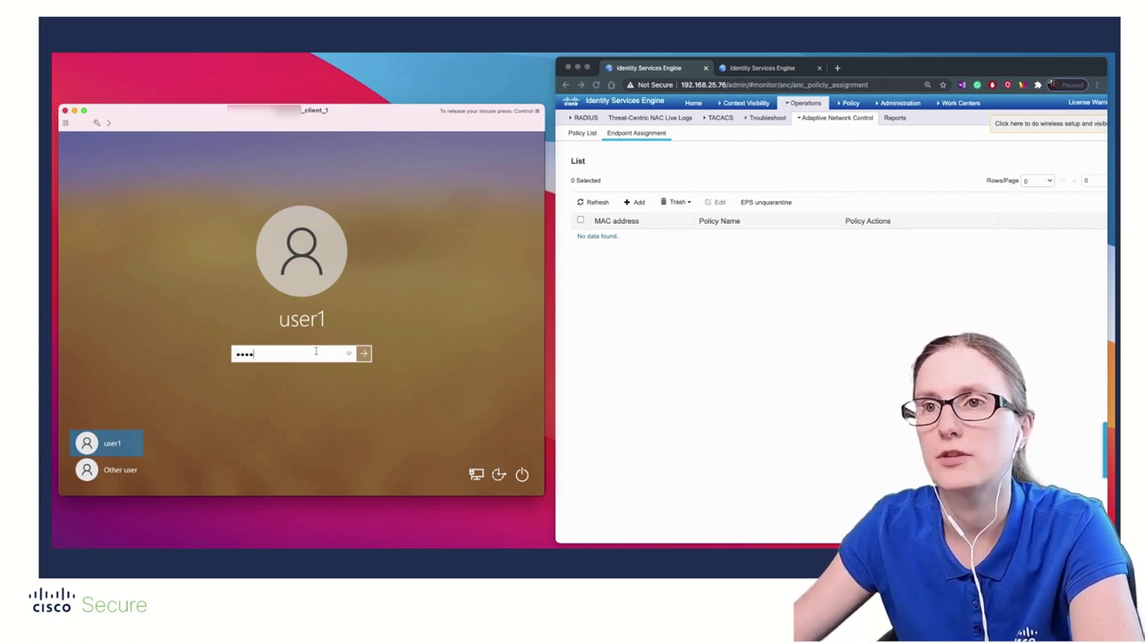
key(Return)
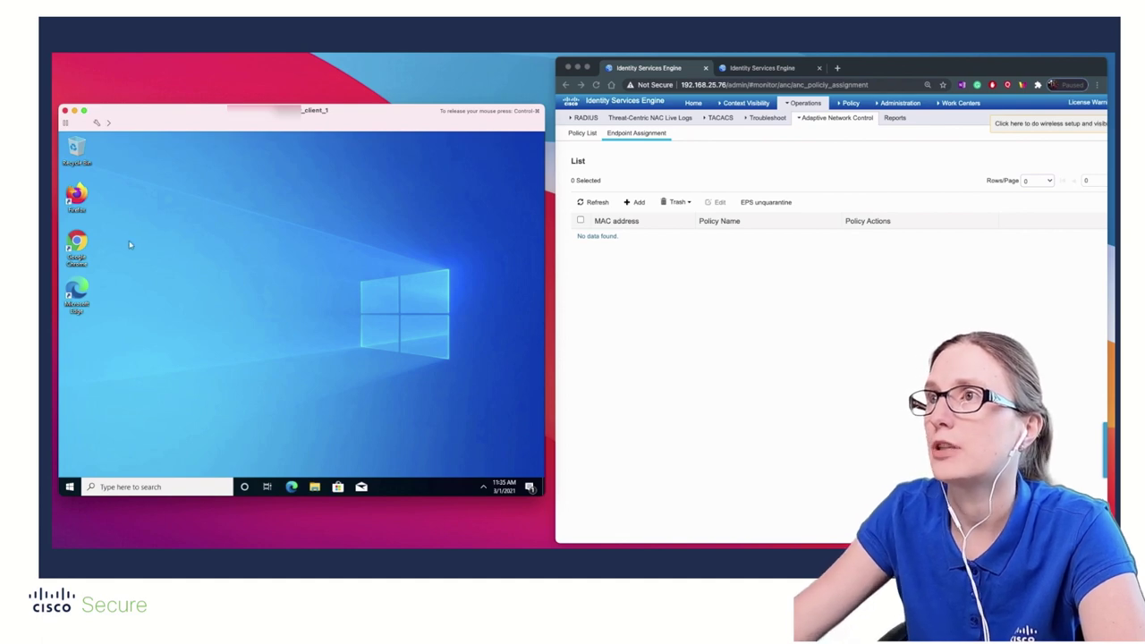
Step: Refresh the ISE RADIUS live sessions to check user1's security group, and refresh the Adaptive Network Control endpoint assignment list
click(750, 70)
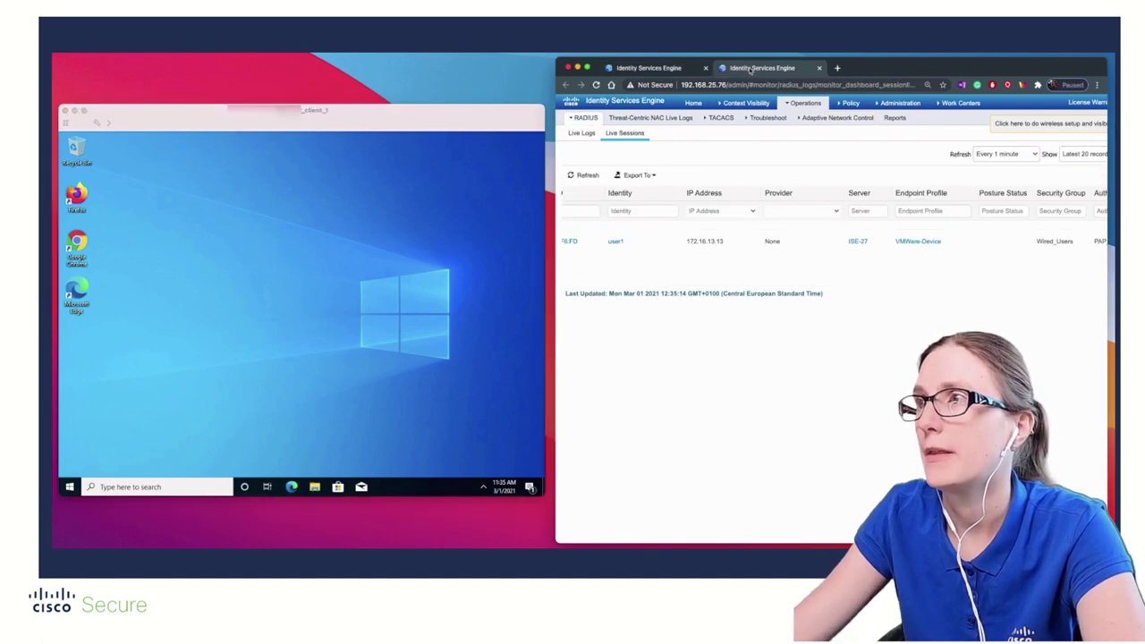
click(586, 175)
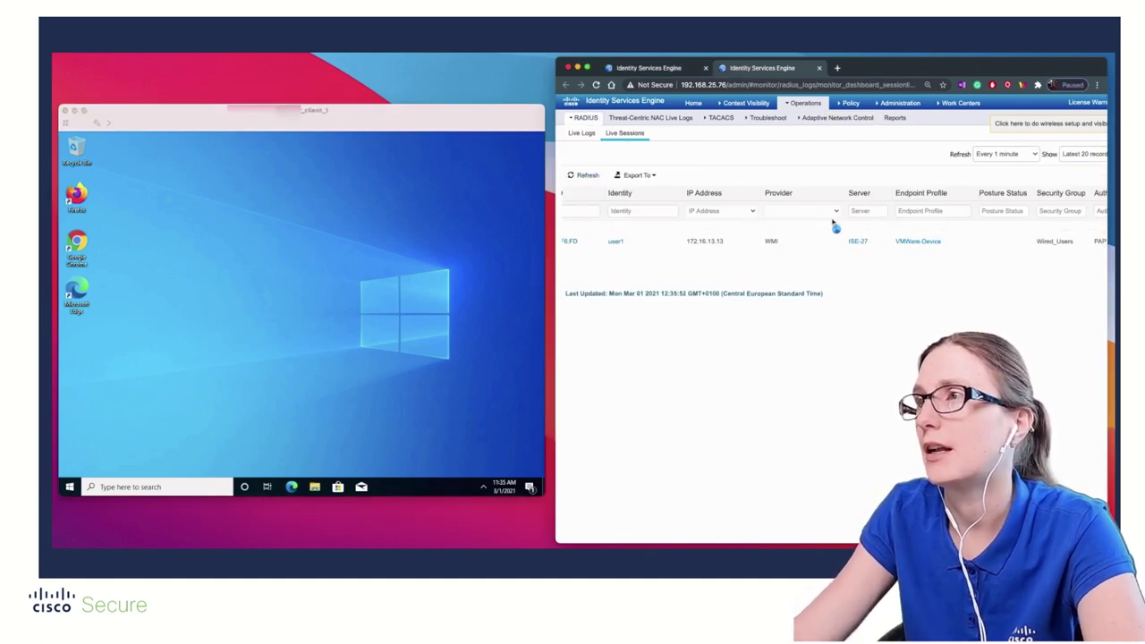
scroll(833, 222, right, 2)
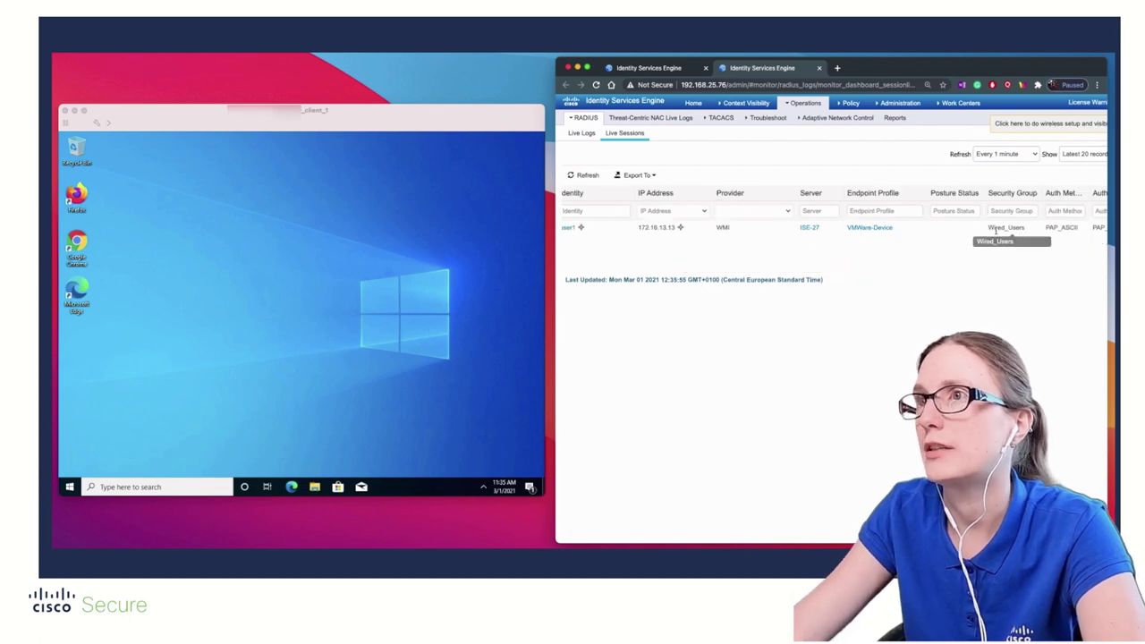
drag(995, 229, 1031, 229)
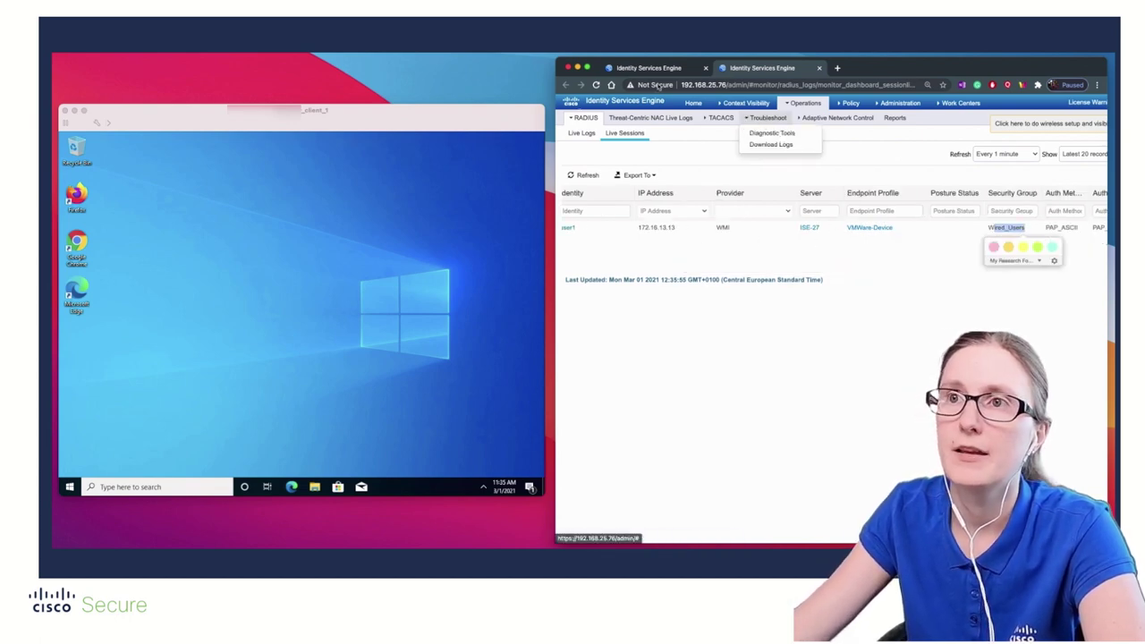
click(650, 70)
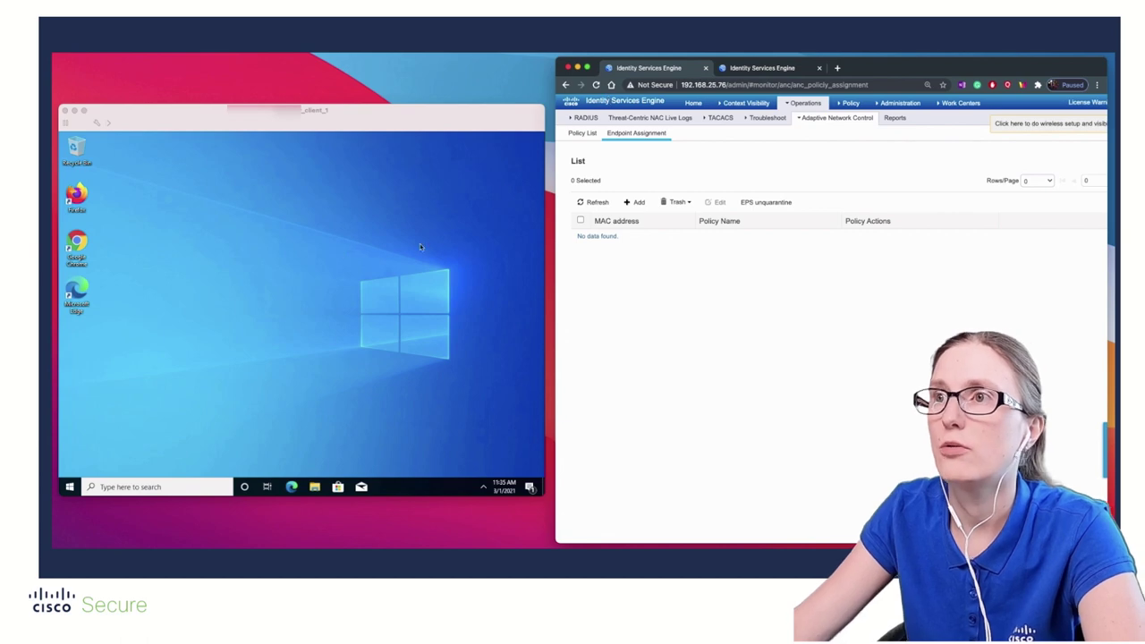
click(591, 204)
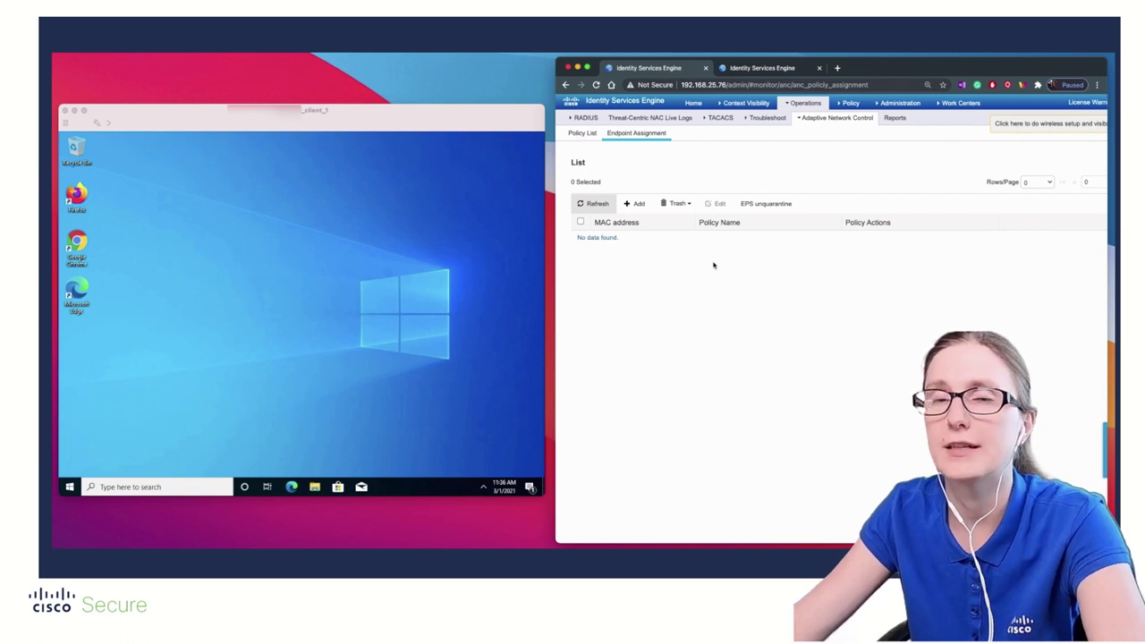
Step: Open Firefox on the Windows client and load google.com to test web access
click(171, 276)
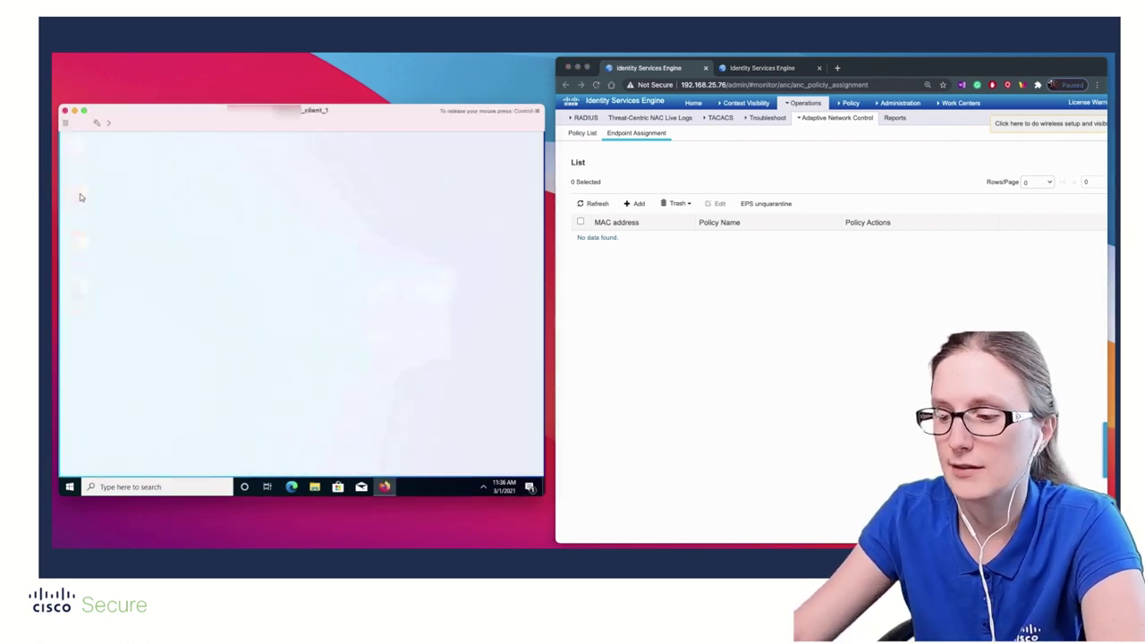
click(188, 157)
text(google.com)
key(Return)
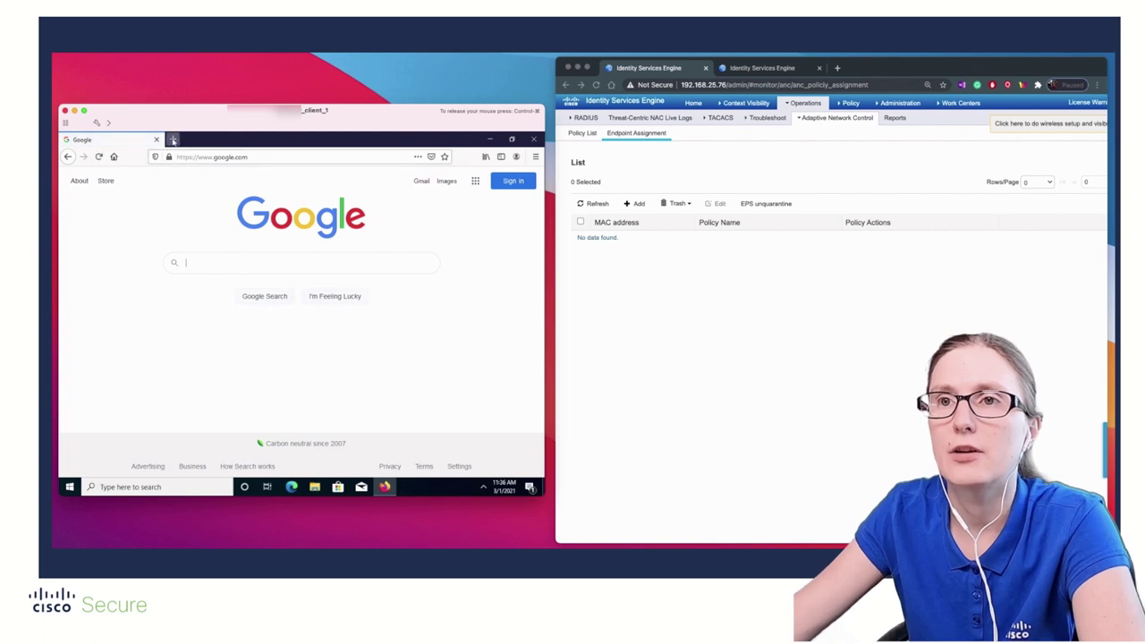
Step: Open the /files index in a new Firefox tab and try to download eicar_com.zip
click(171, 140)
click(270, 278)
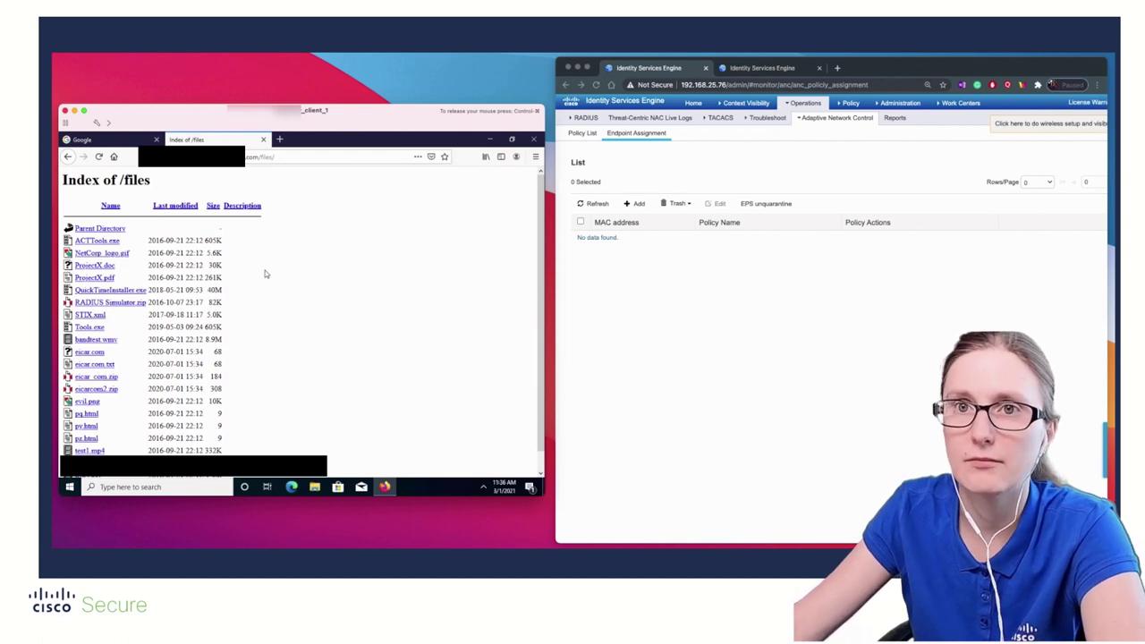
click(106, 380)
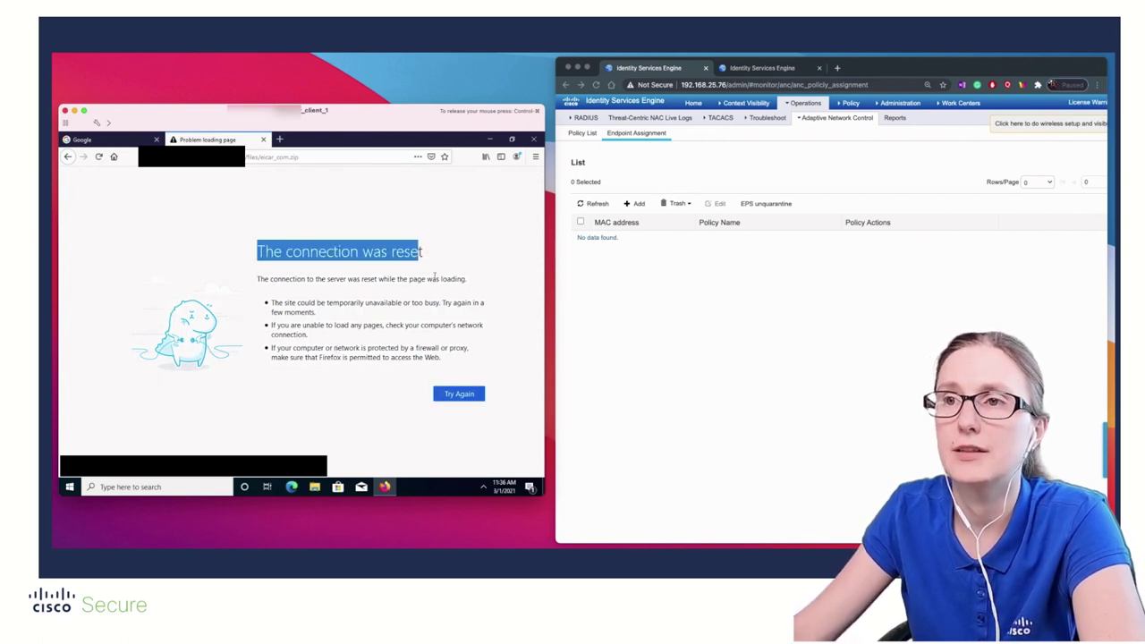
drag(436, 287, 466, 360)
click(474, 349)
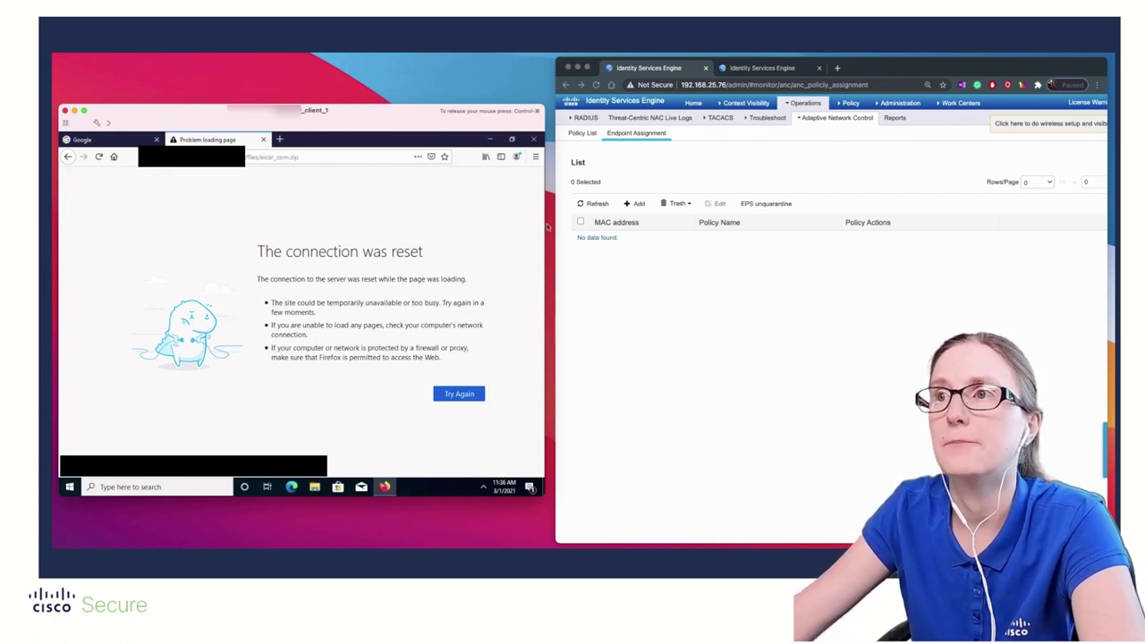
Step: Refresh the ISE endpoint assignment list repeatedly and examine the client's assigned ANC policy and action
click(588, 277)
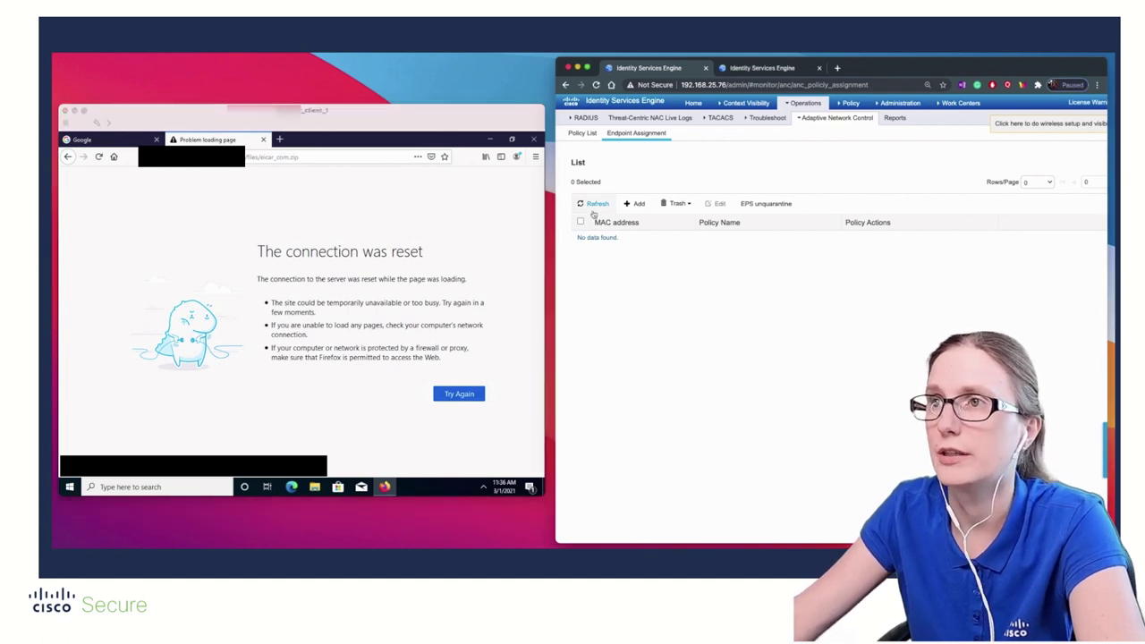
click(592, 204)
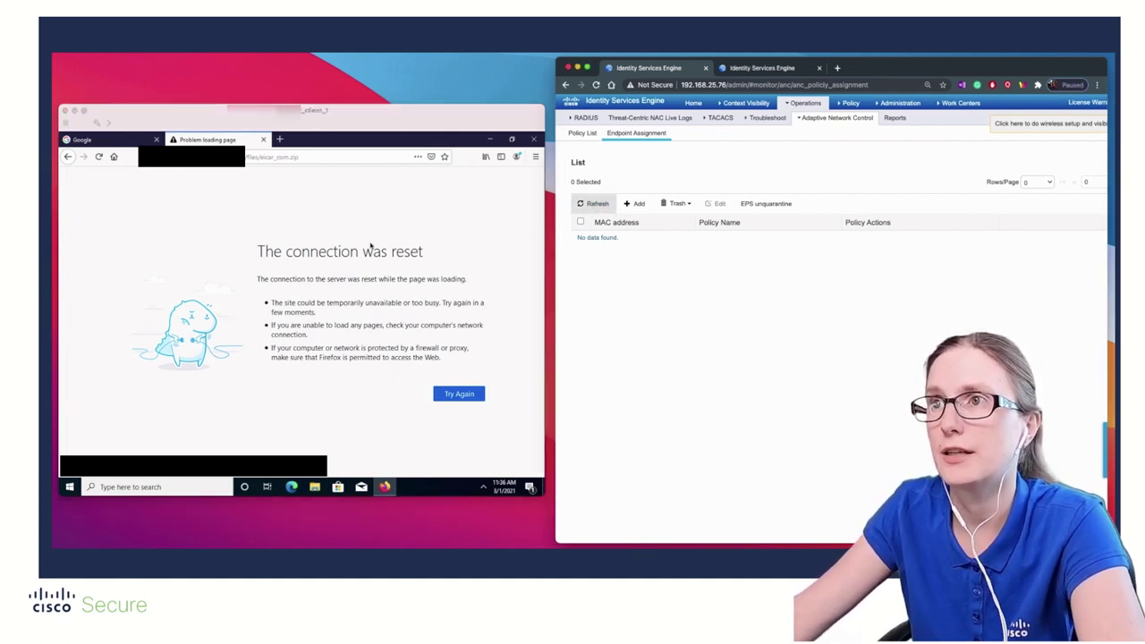
click(594, 205)
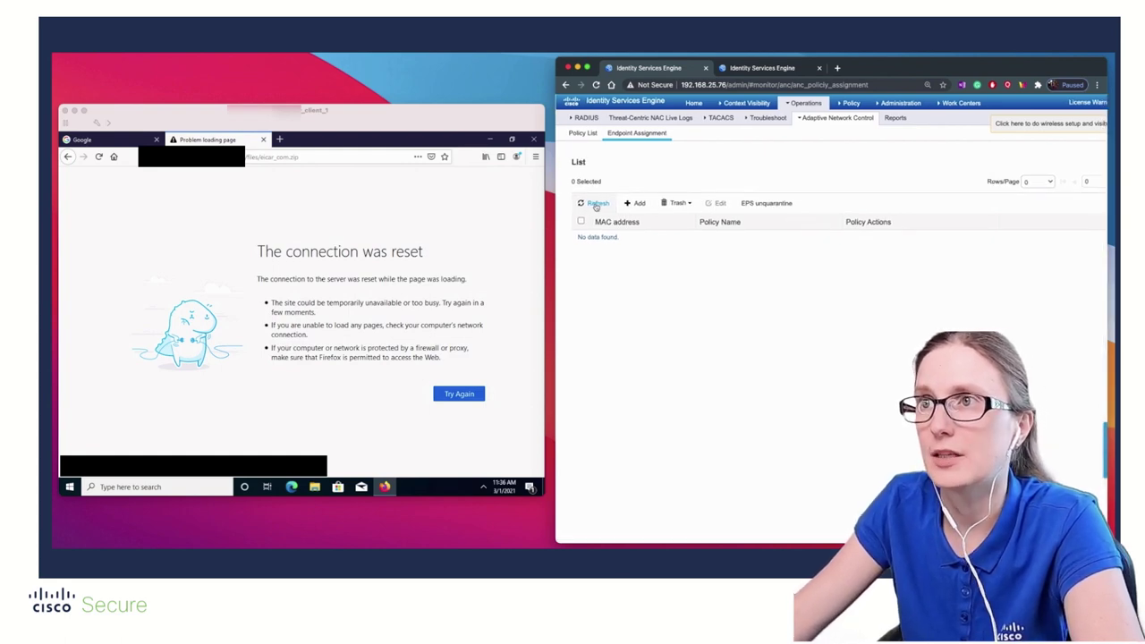
click(597, 205)
click(598, 206)
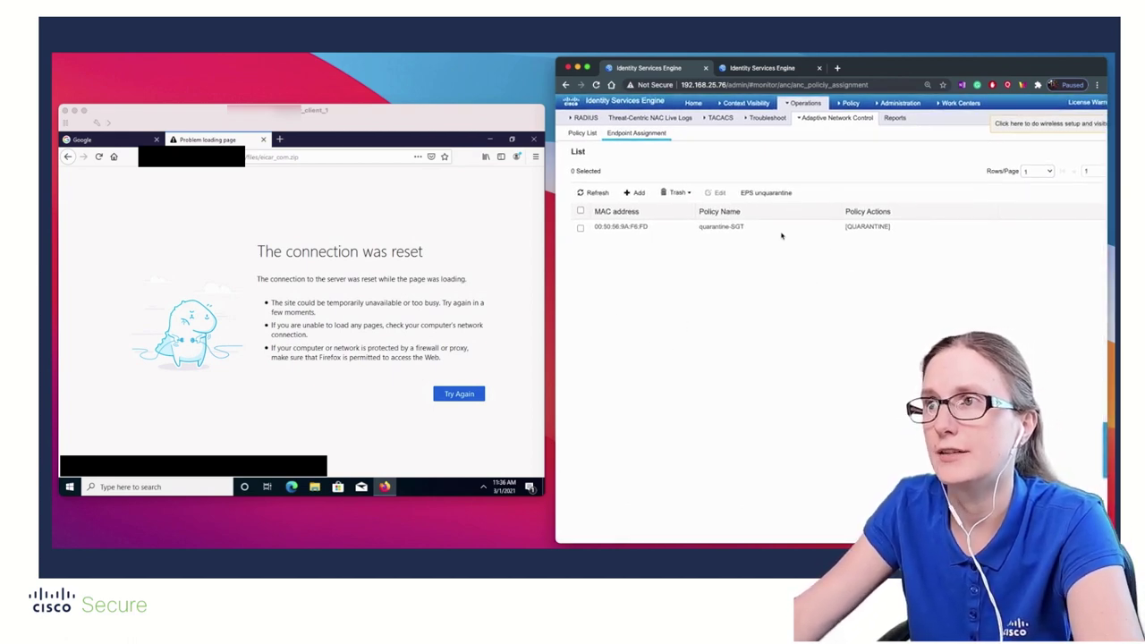
triple_click(859, 226)
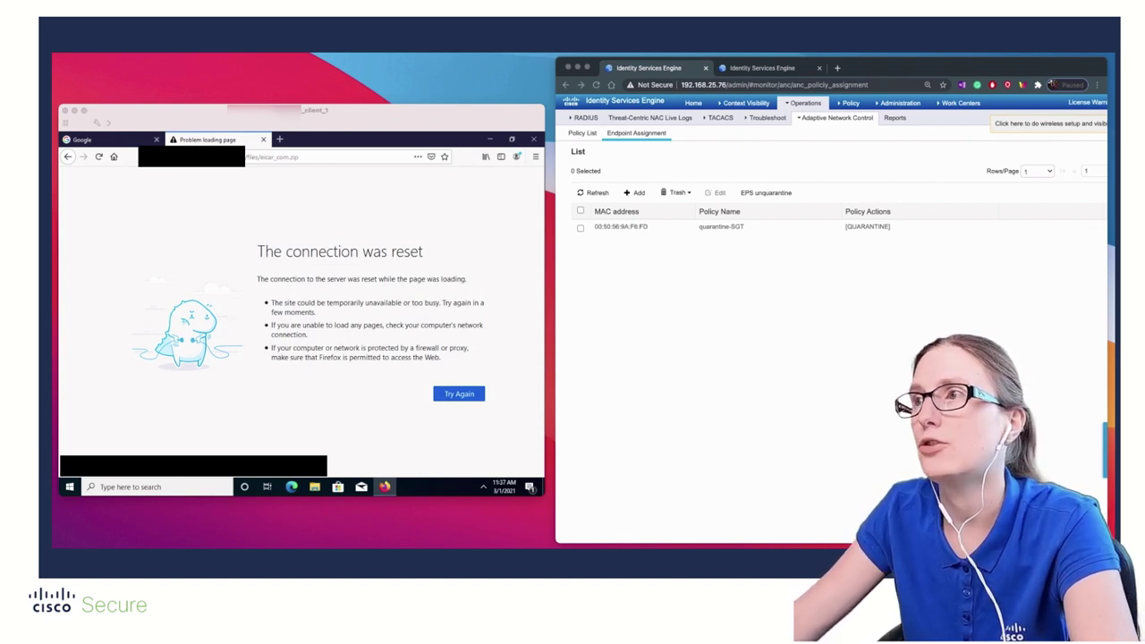
Step: Refresh the RADIUS live sessions in ISE and check the security group of the client's session after the malware download attempt
click(762, 68)
click(588, 176)
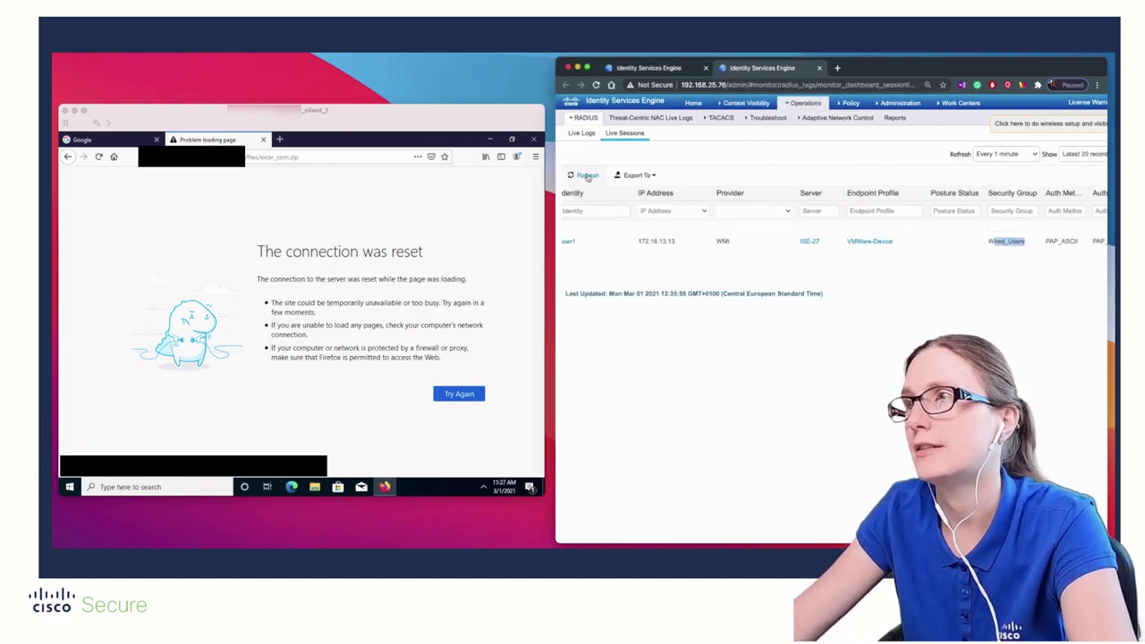
scroll(995, 220, right, 3)
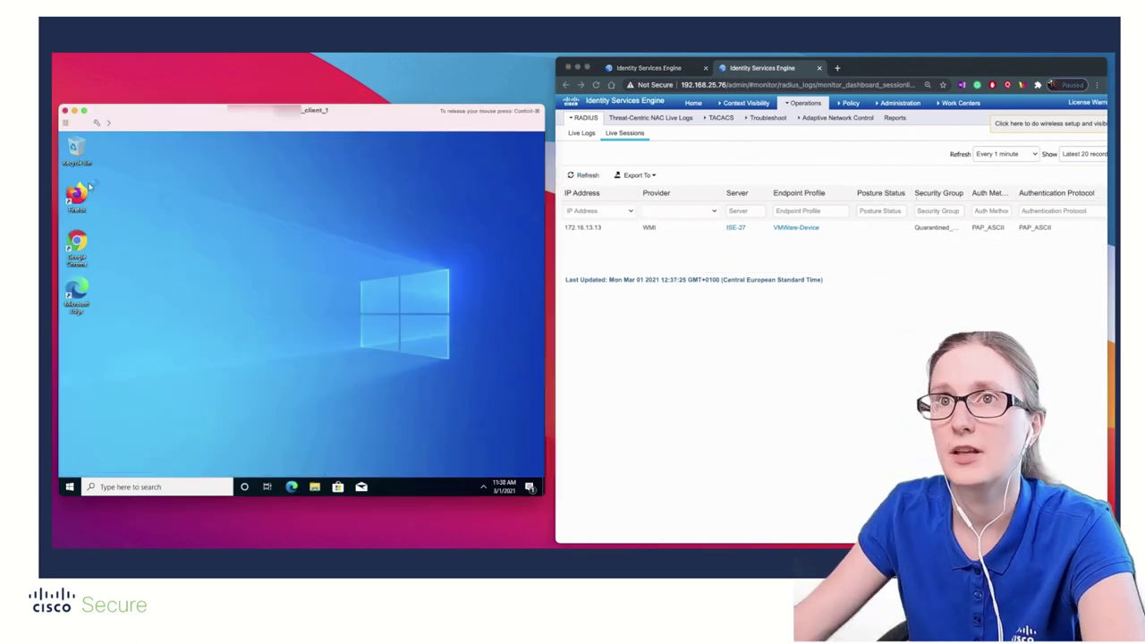
Step: Restart Firefox on the Windows client and load google.com to retest web access after the malware download attempt
click(534, 139)
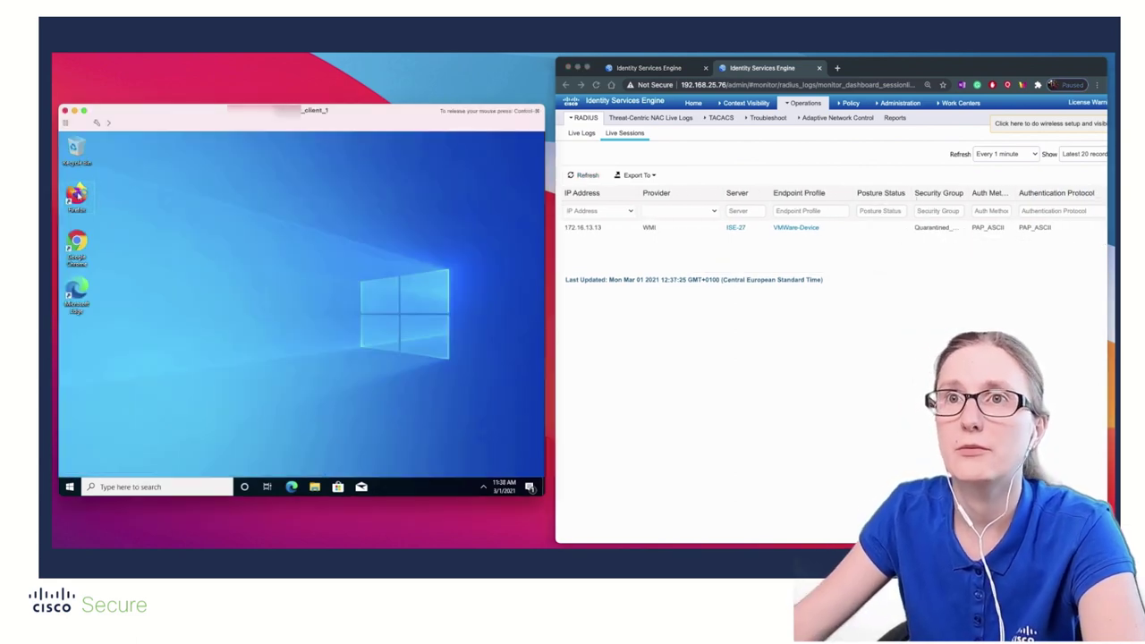
double_click(77, 195)
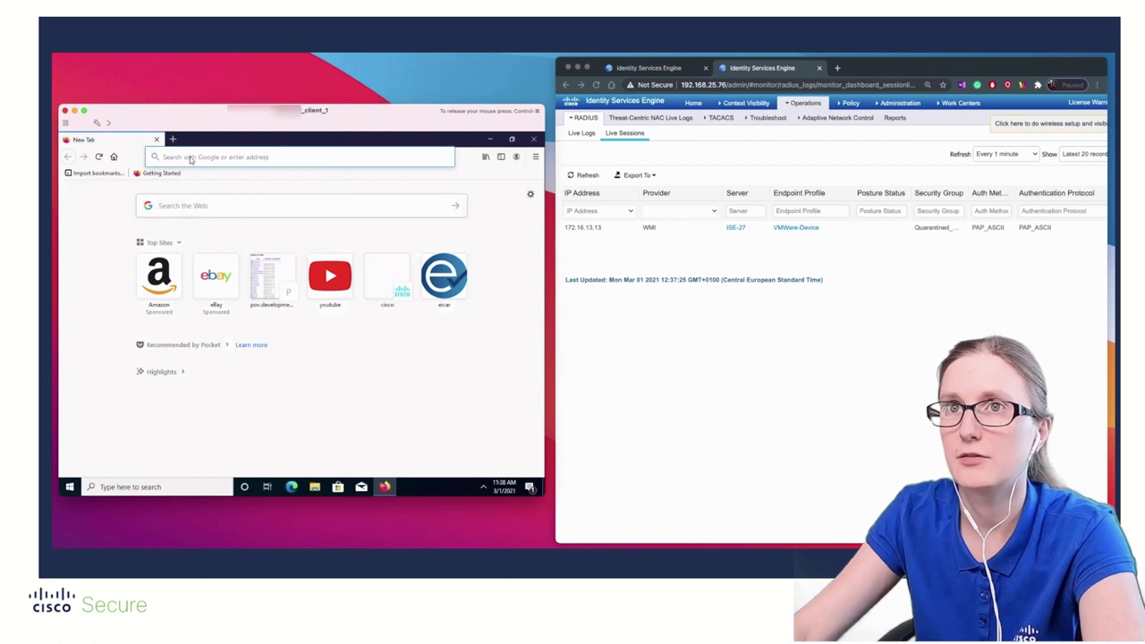
text(google.com/)
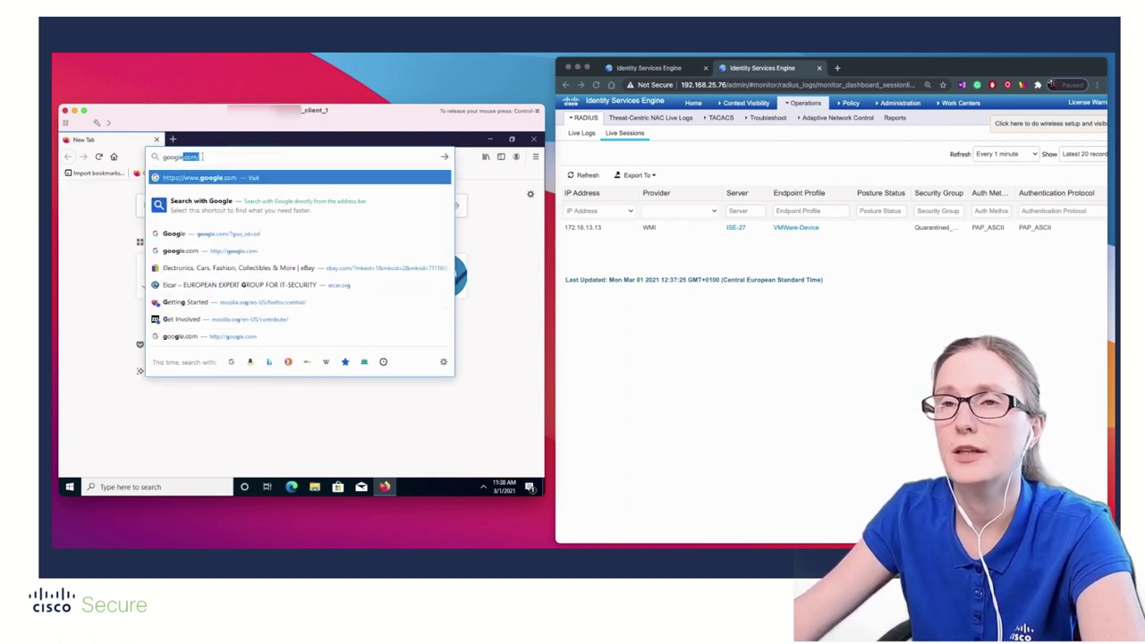
key(Return)
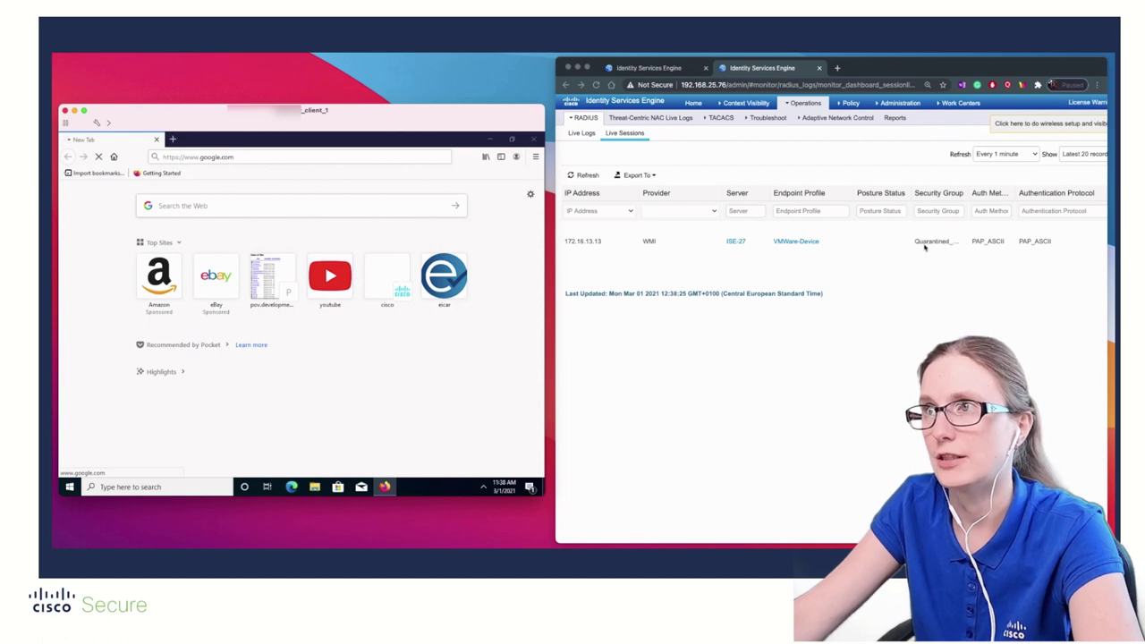
click(898, 230)
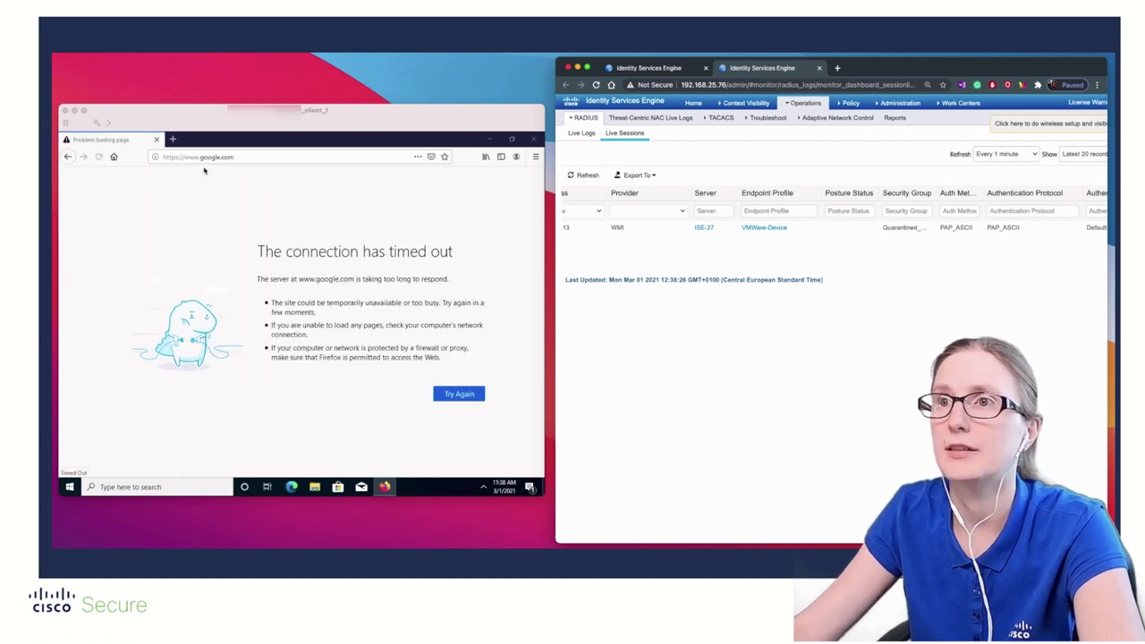
click(242, 224)
drag(258, 251, 487, 351)
click(488, 281)
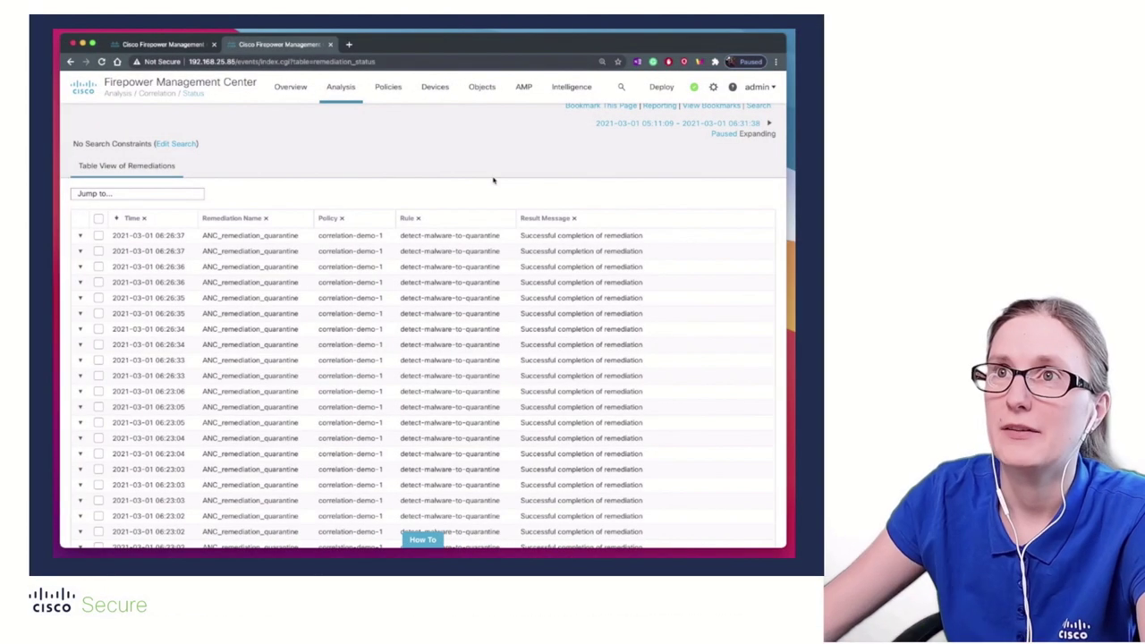
Step: Switch to FMC and examine the remediation name, policy, rule and result message of the newest entry in the correlation remediation status table
scroll(493, 180, up, 1)
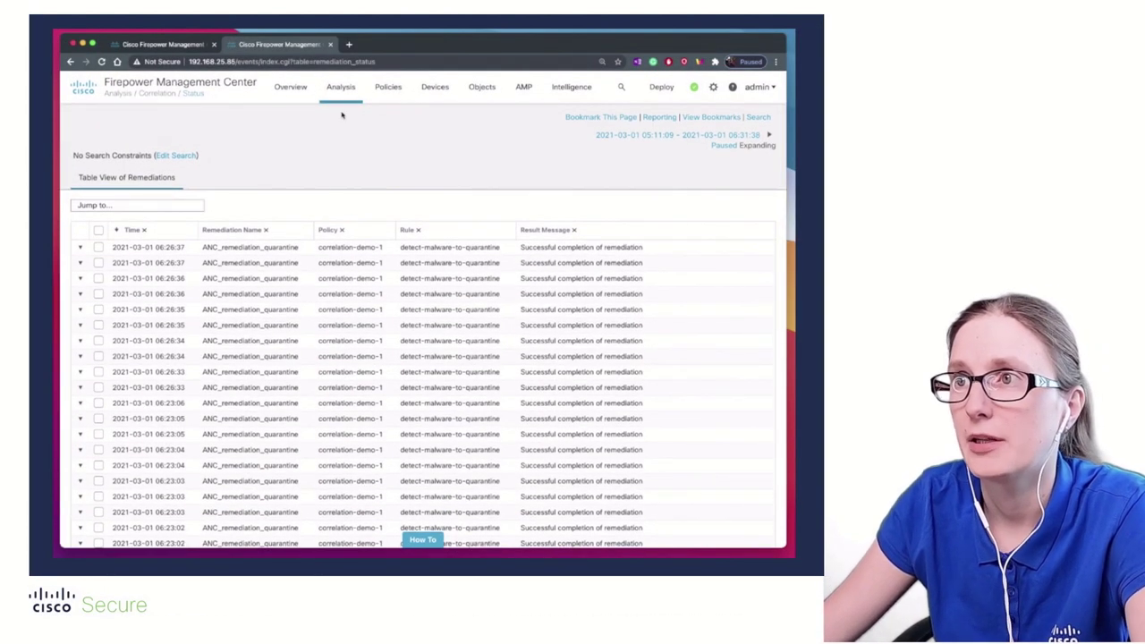
mouse_move(340, 96)
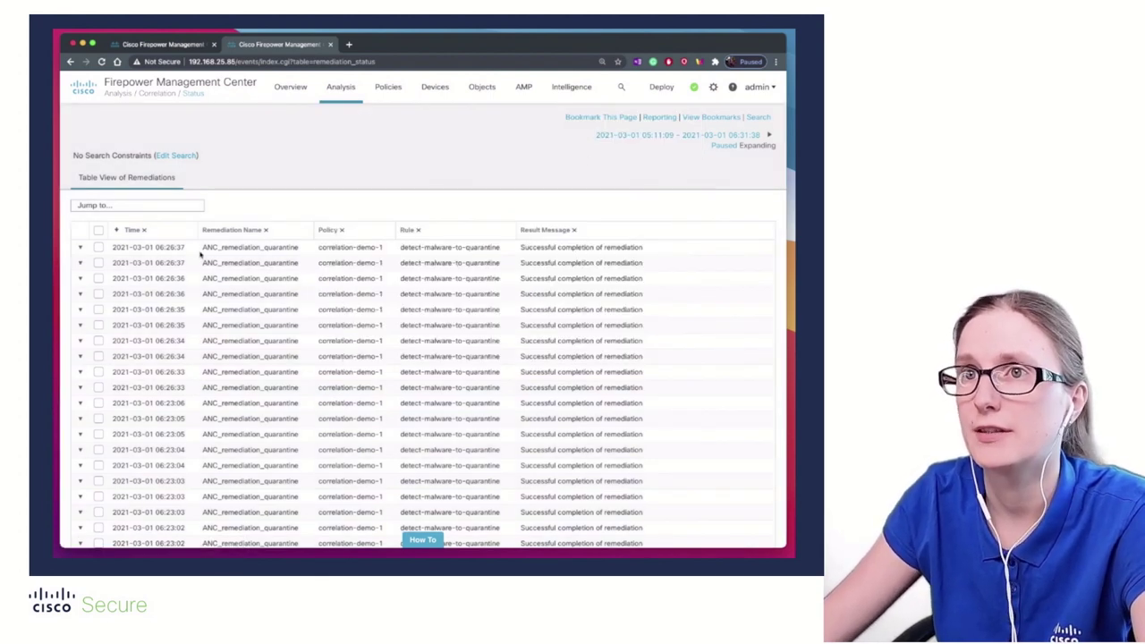
double_click(293, 249)
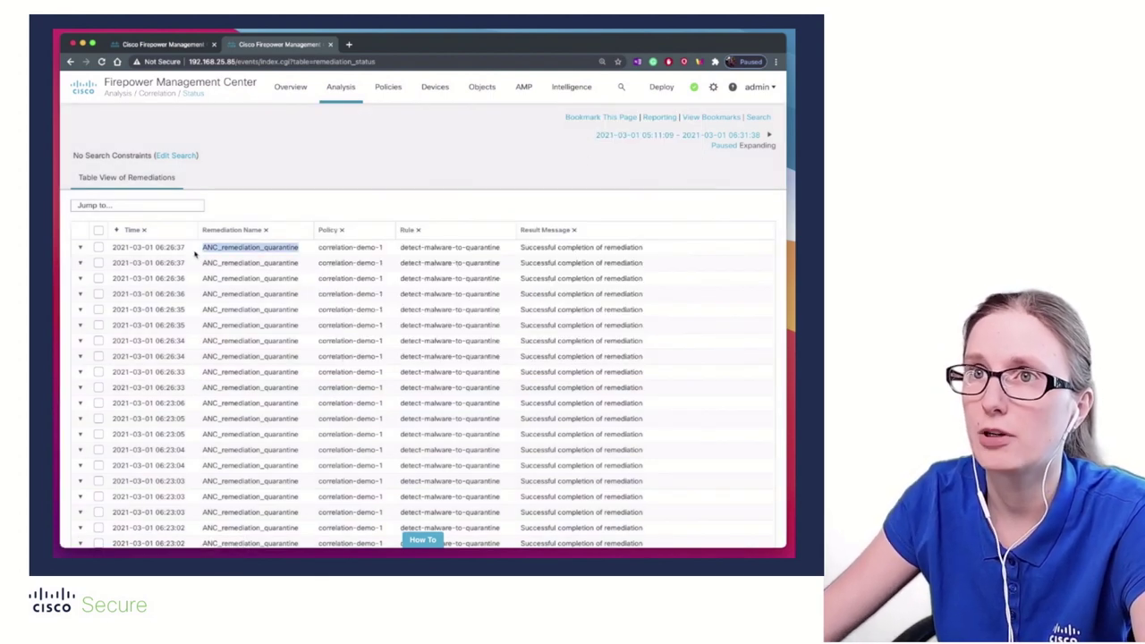
click(357, 197)
drag(388, 251, 317, 253)
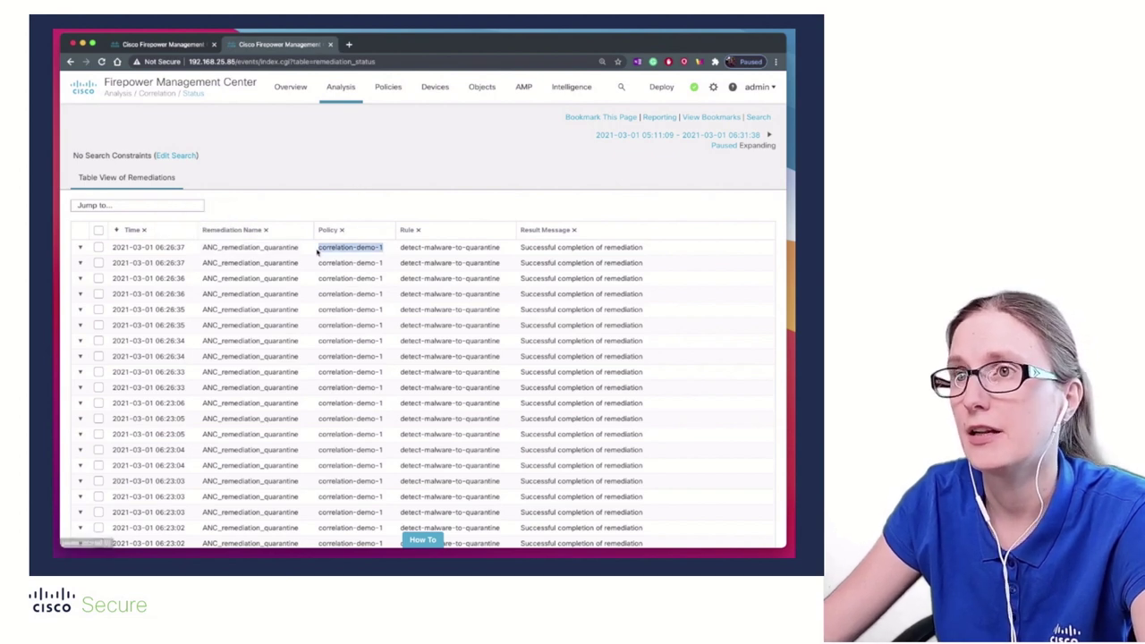
click(405, 176)
drag(507, 249, 401, 249)
drag(677, 249, 504, 251)
click(464, 204)
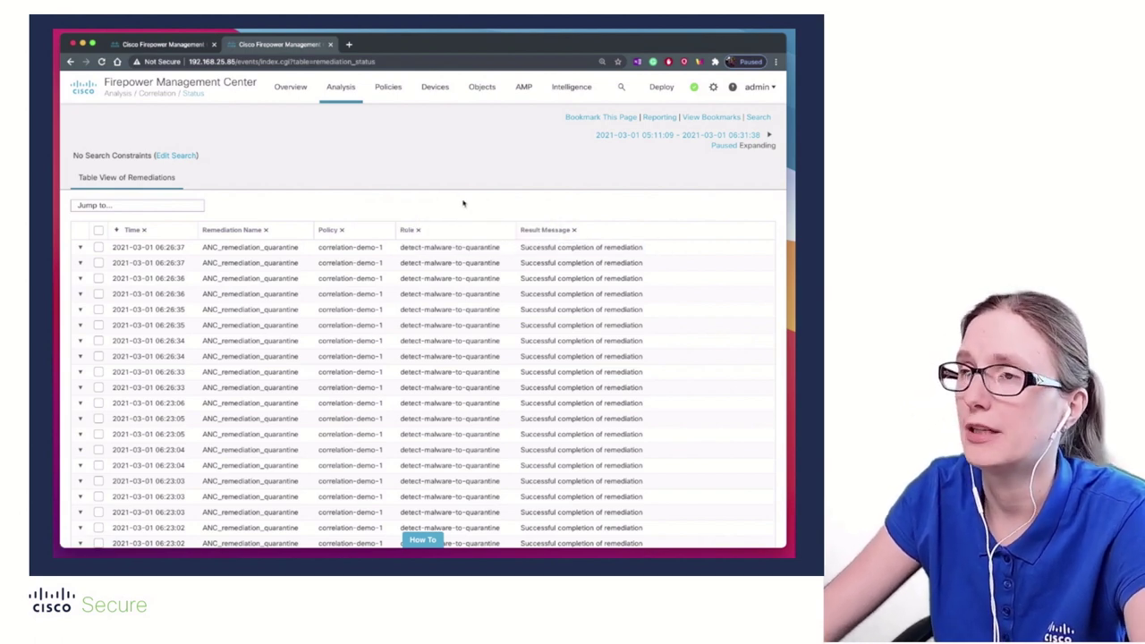
Step: Examine the action, initiator and source SGT of the newest entry in the FMC connection events table
click(177, 47)
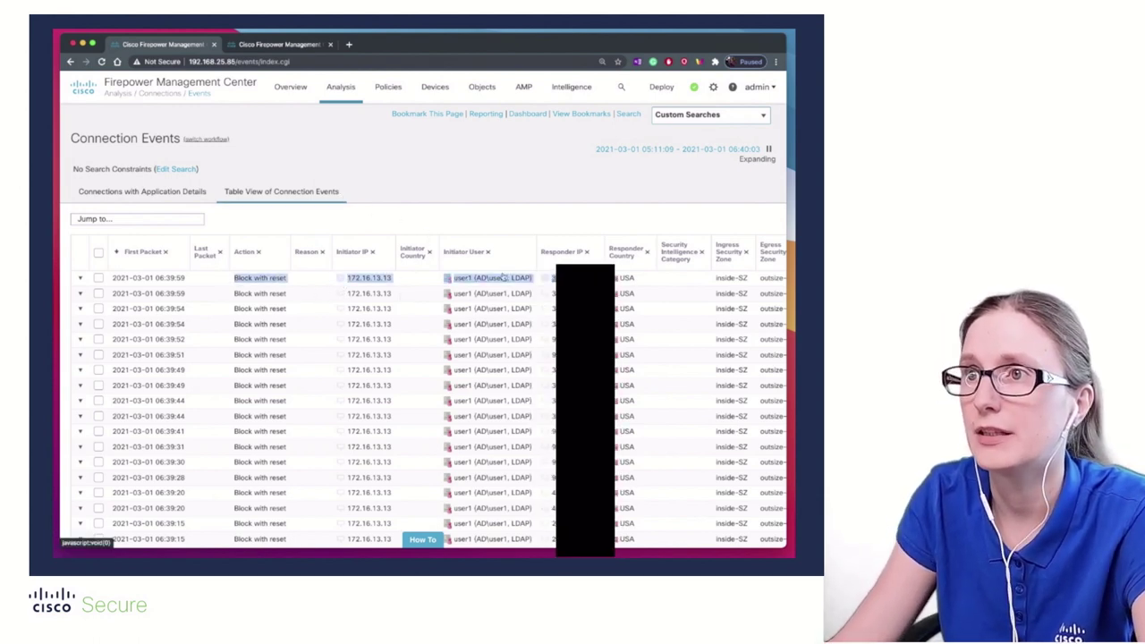
scroll(505, 279, right, 10)
scroll(506, 277, left, 8)
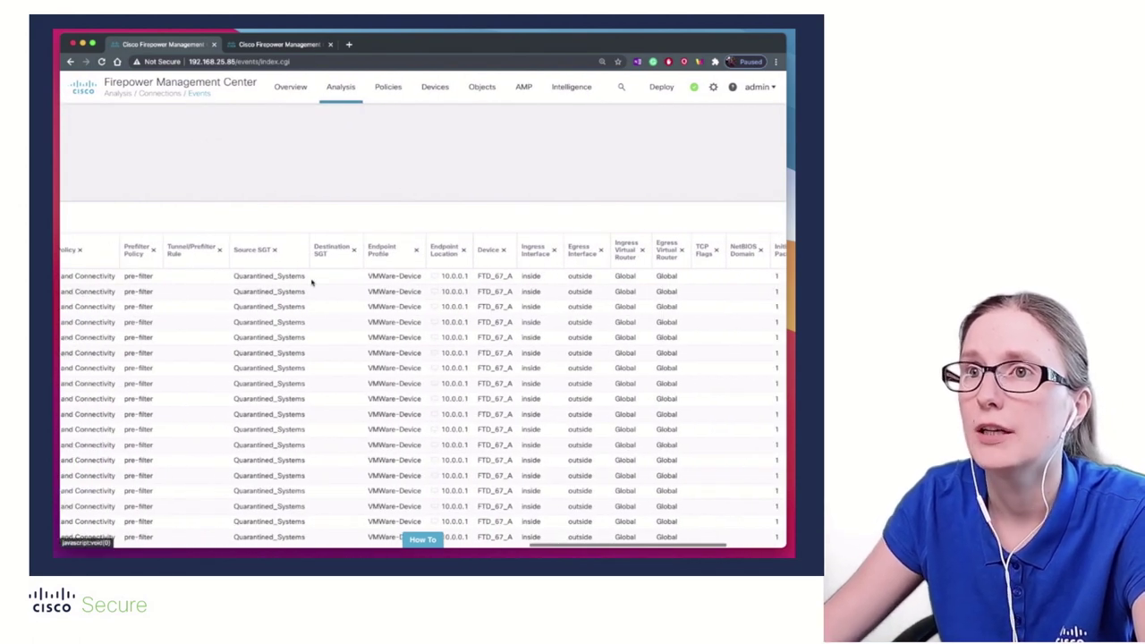
drag(311, 282, 232, 278)
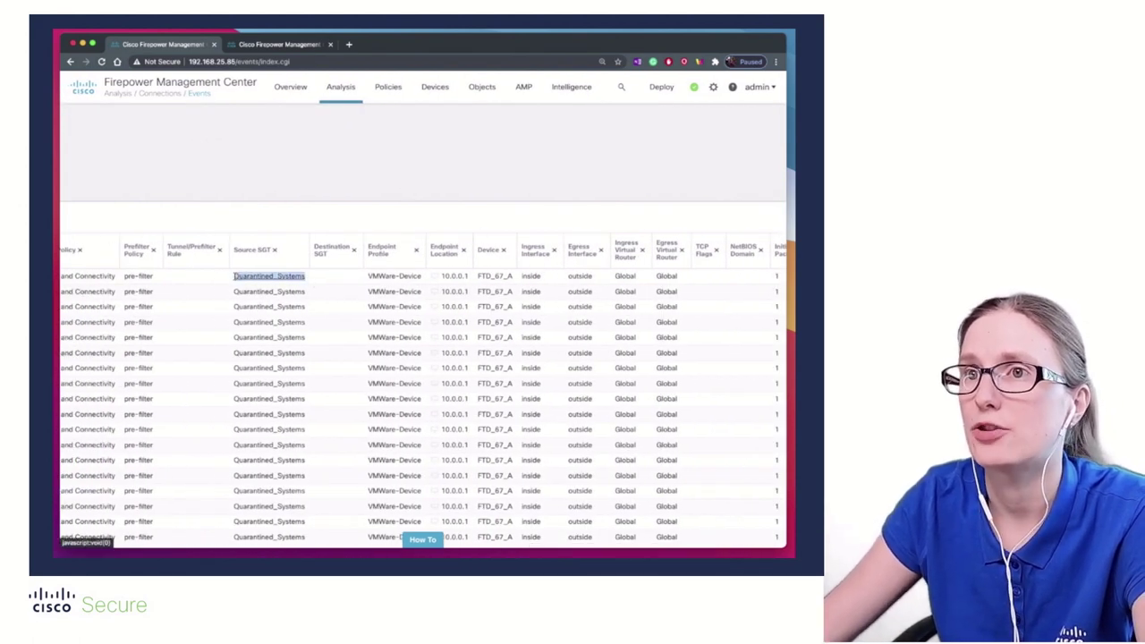
click(305, 209)
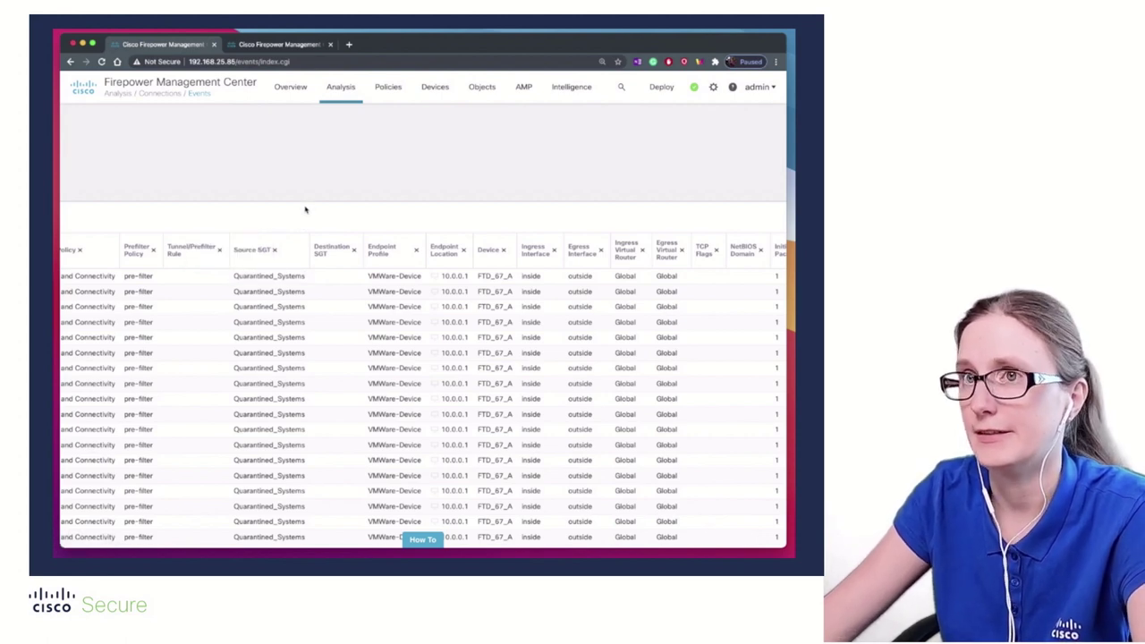